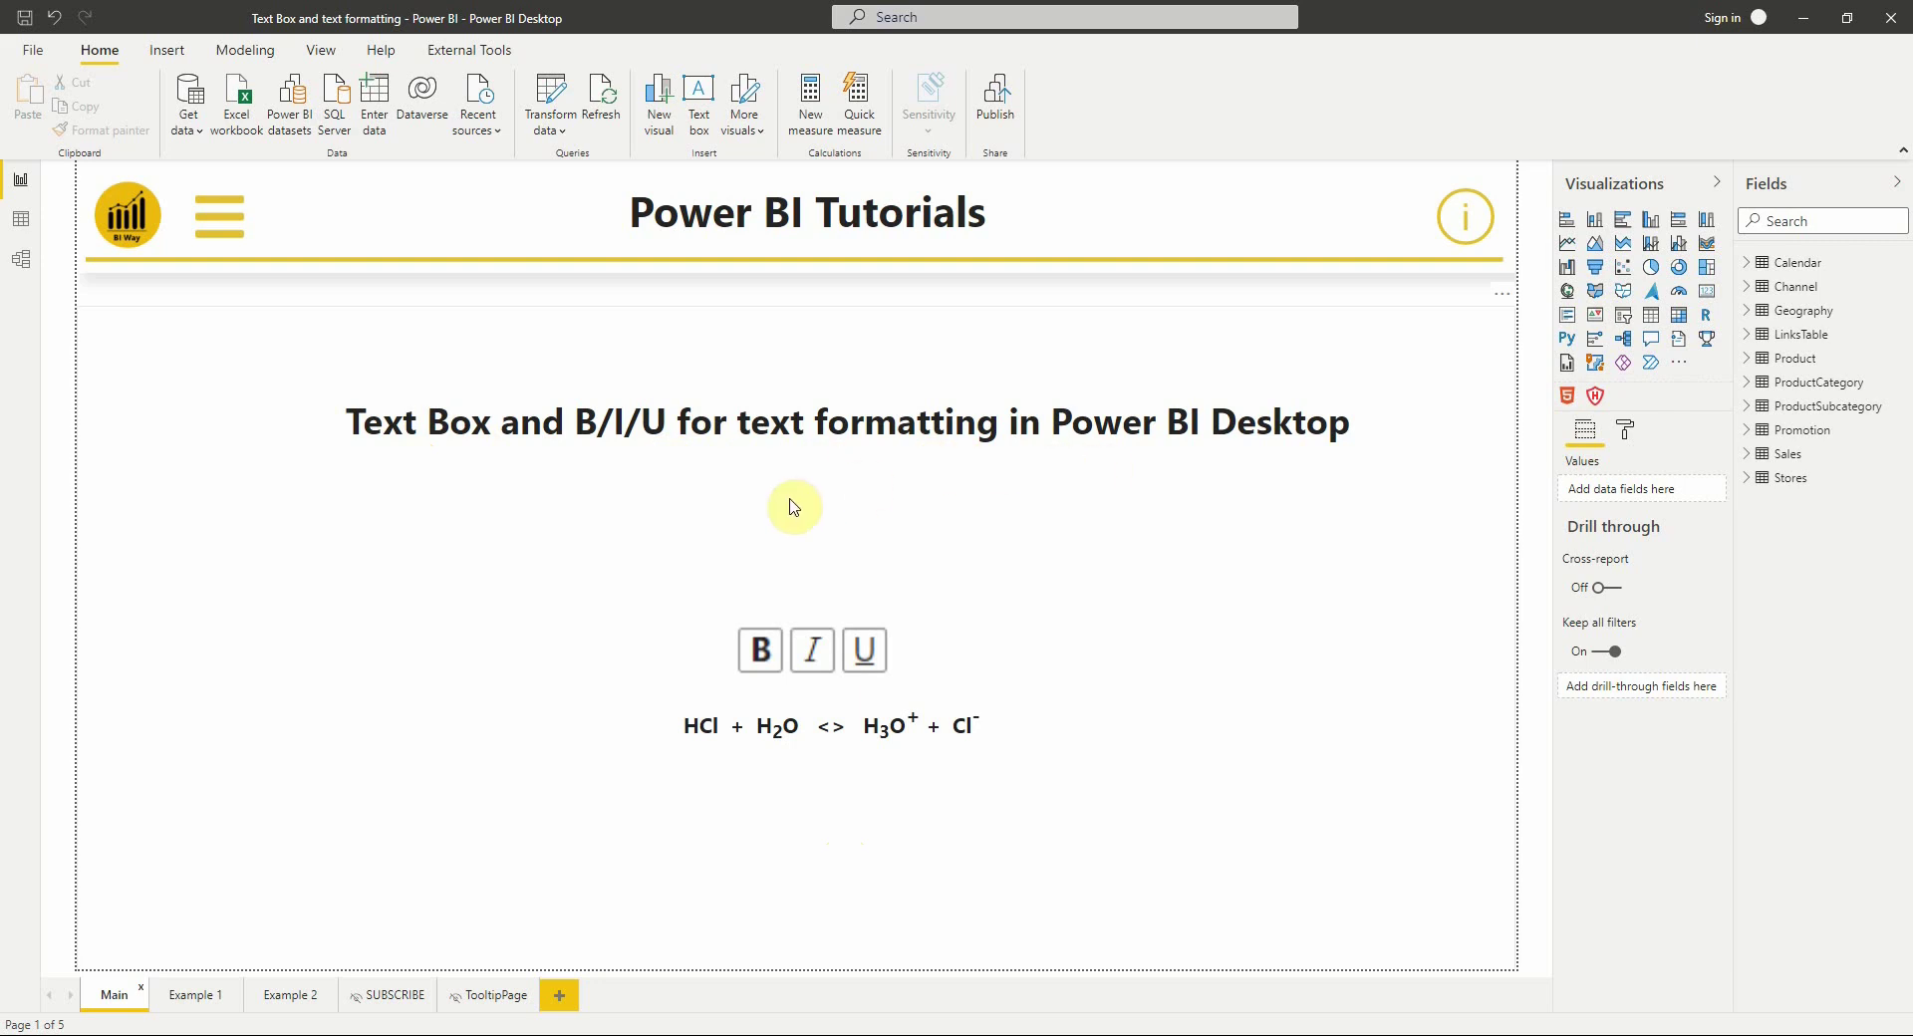
Open the Example 1 page and select its sales table visual
click(190, 999)
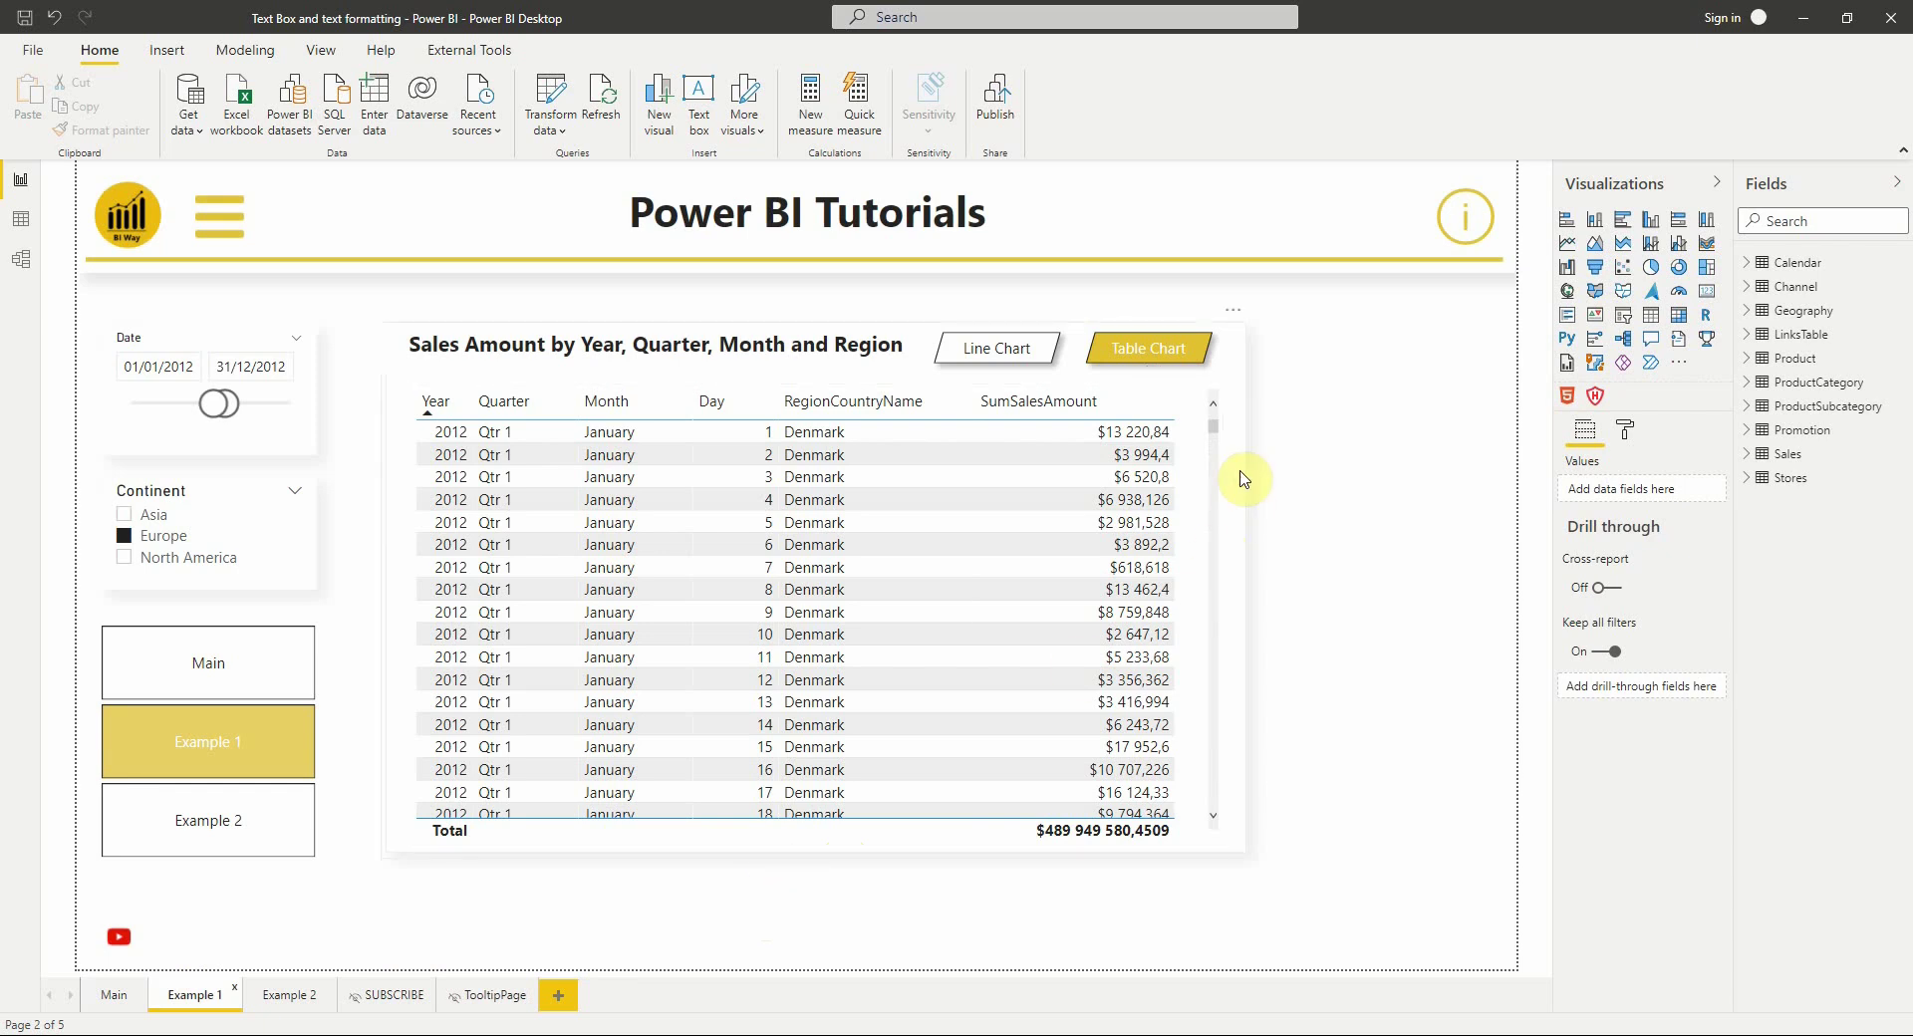
click(1214, 428)
click(1214, 428)
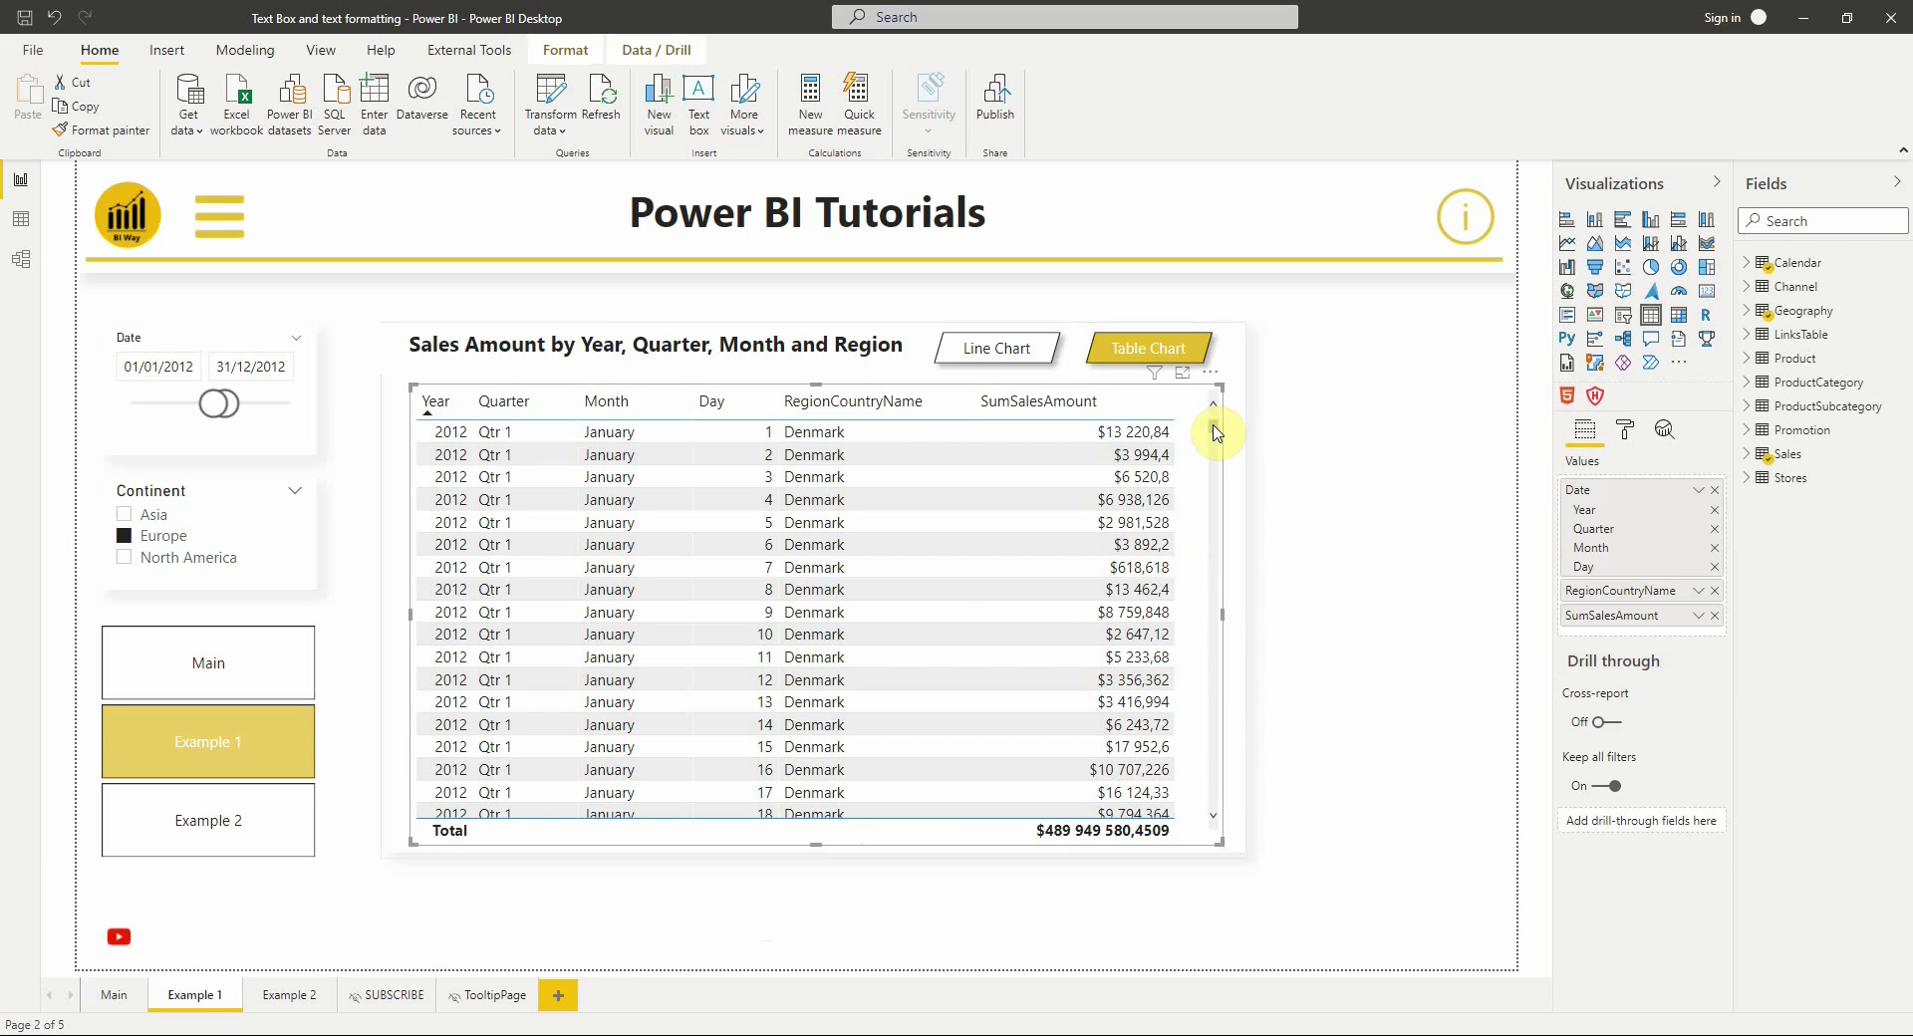
Show the table's formatting options with the Values and Total sections expanded
click(1625, 437)
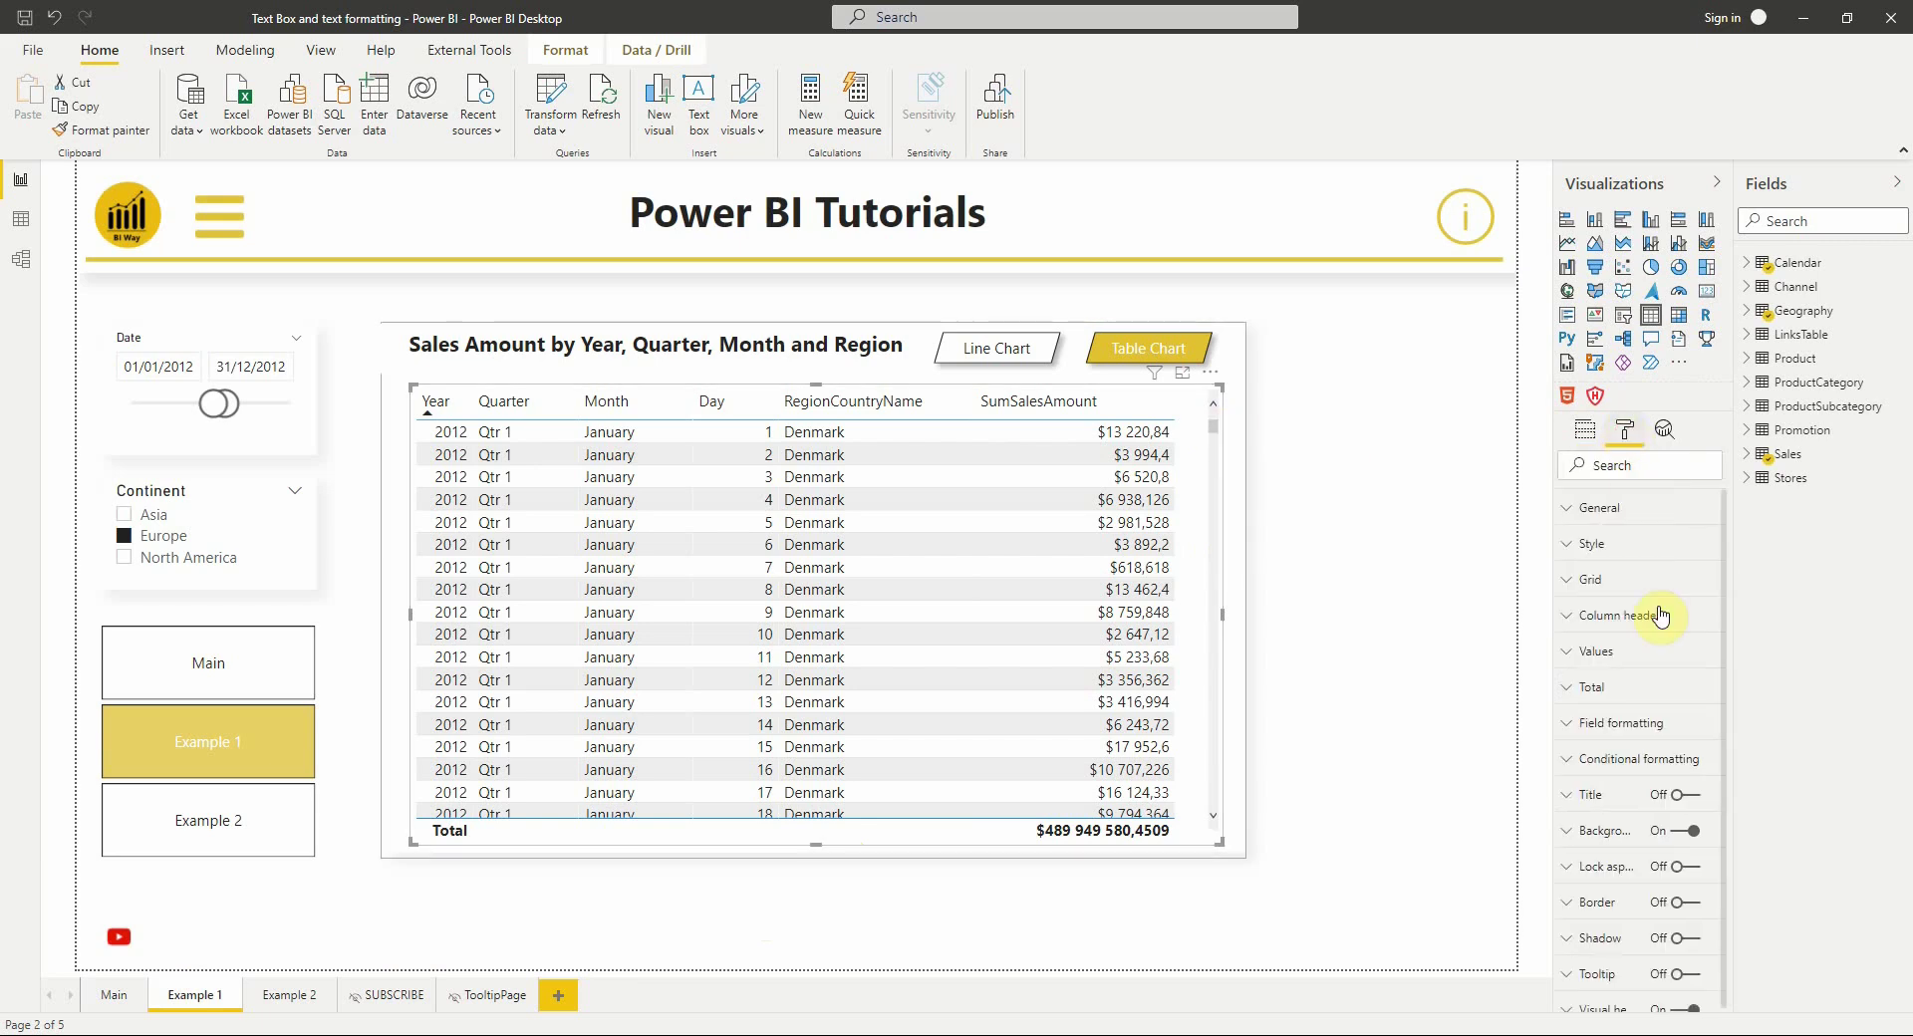
click(1599, 653)
scroll(1601, 661, down, 5)
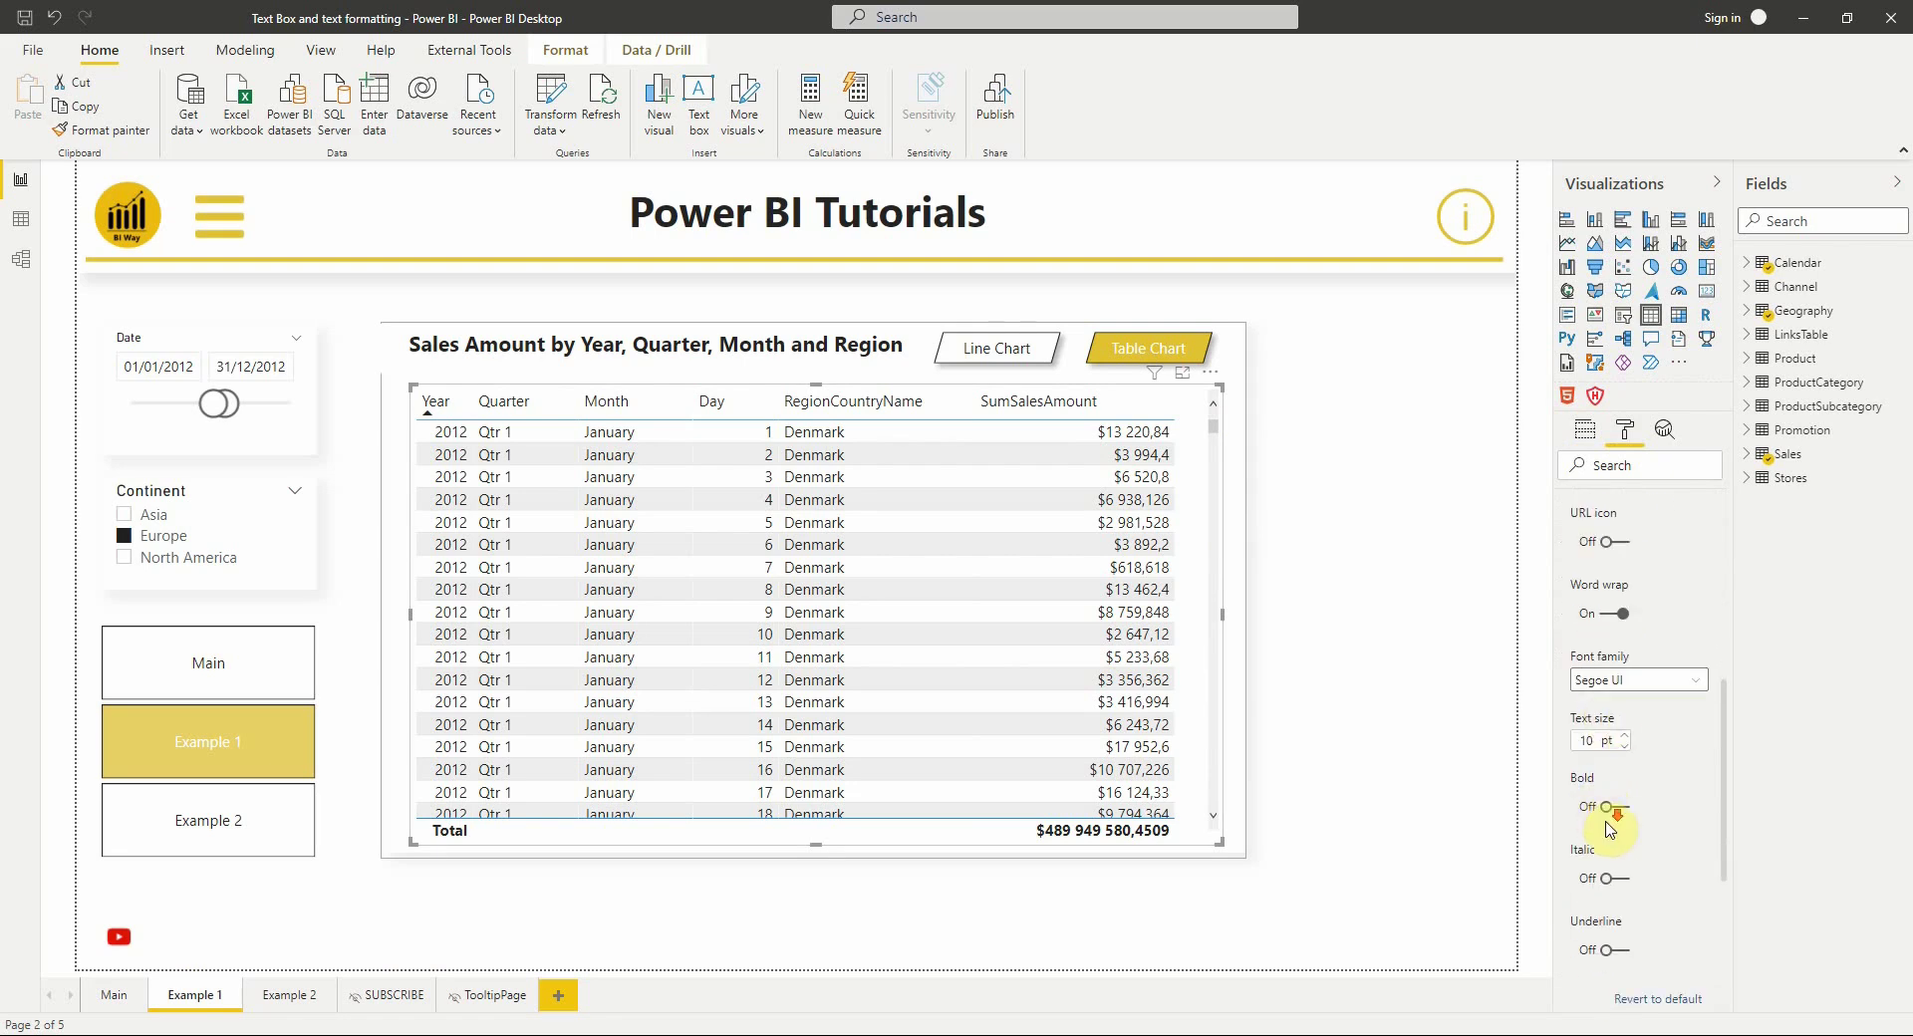
scroll(1609, 829, down, 1)
scroll(1604, 734, down, 1)
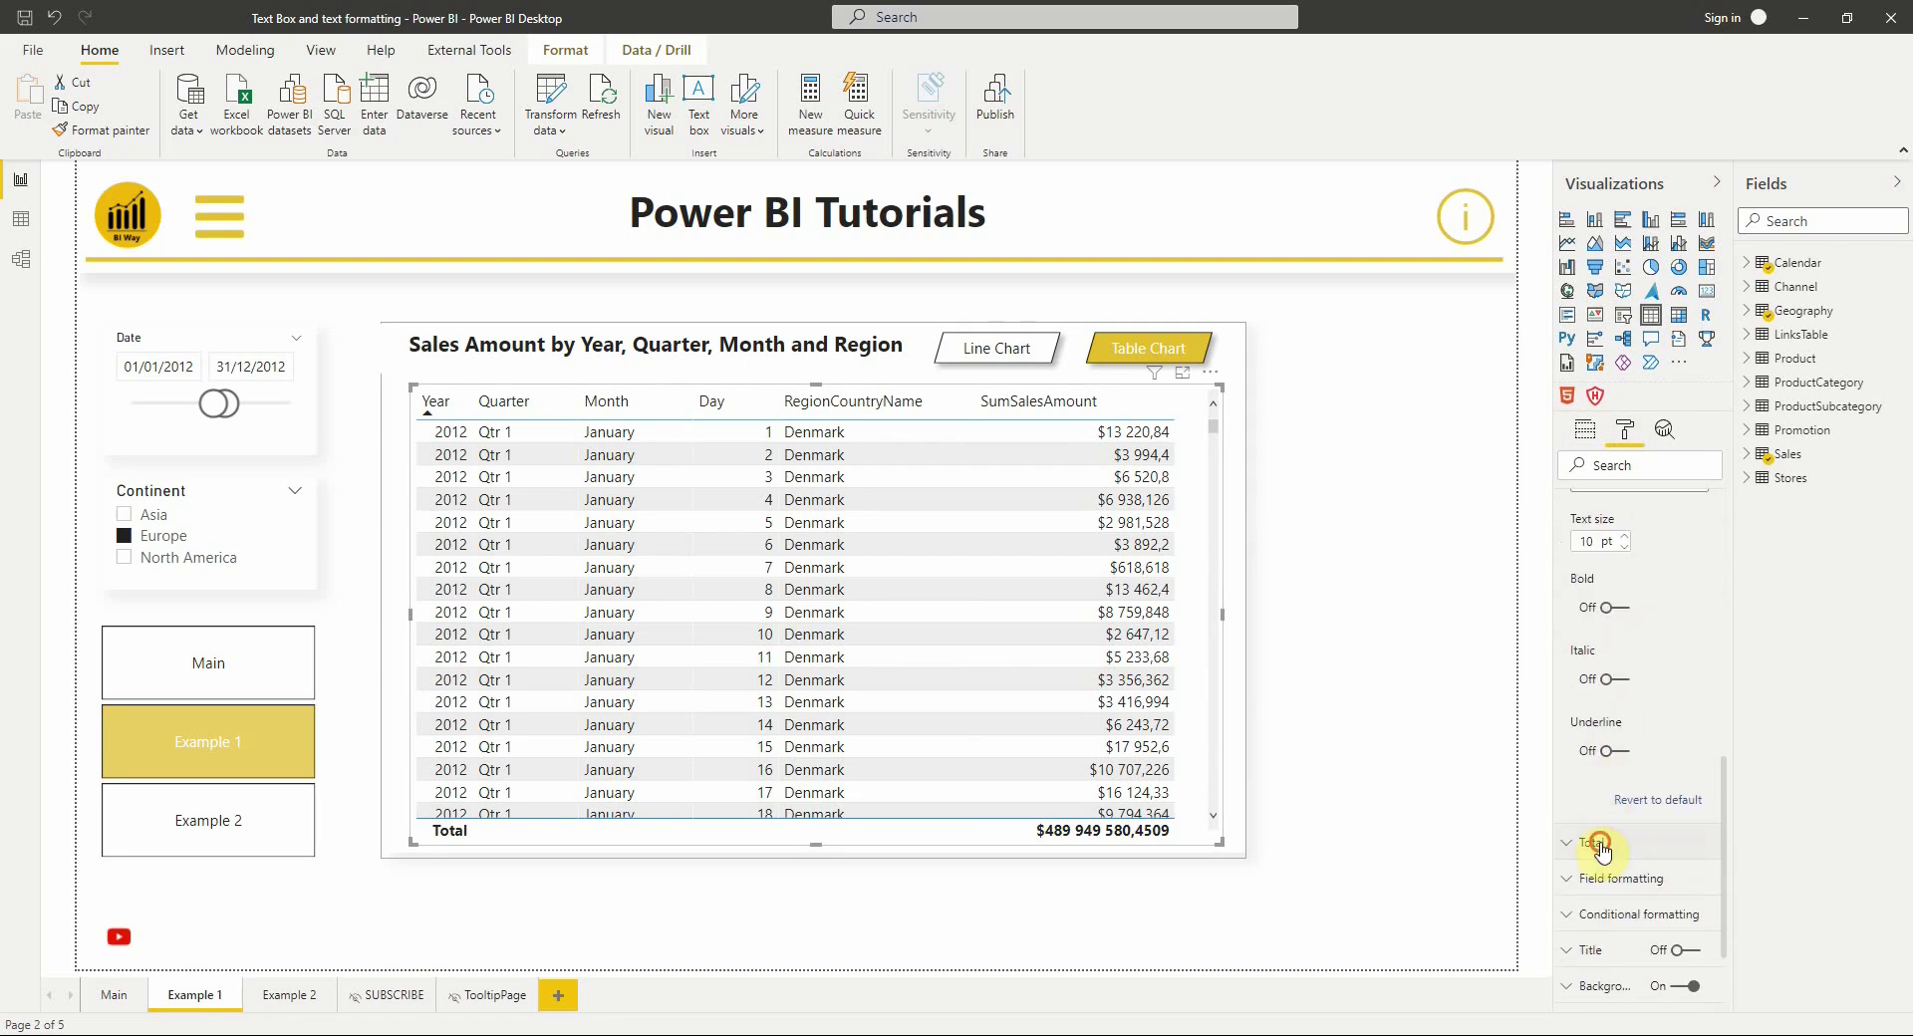
click(1604, 787)
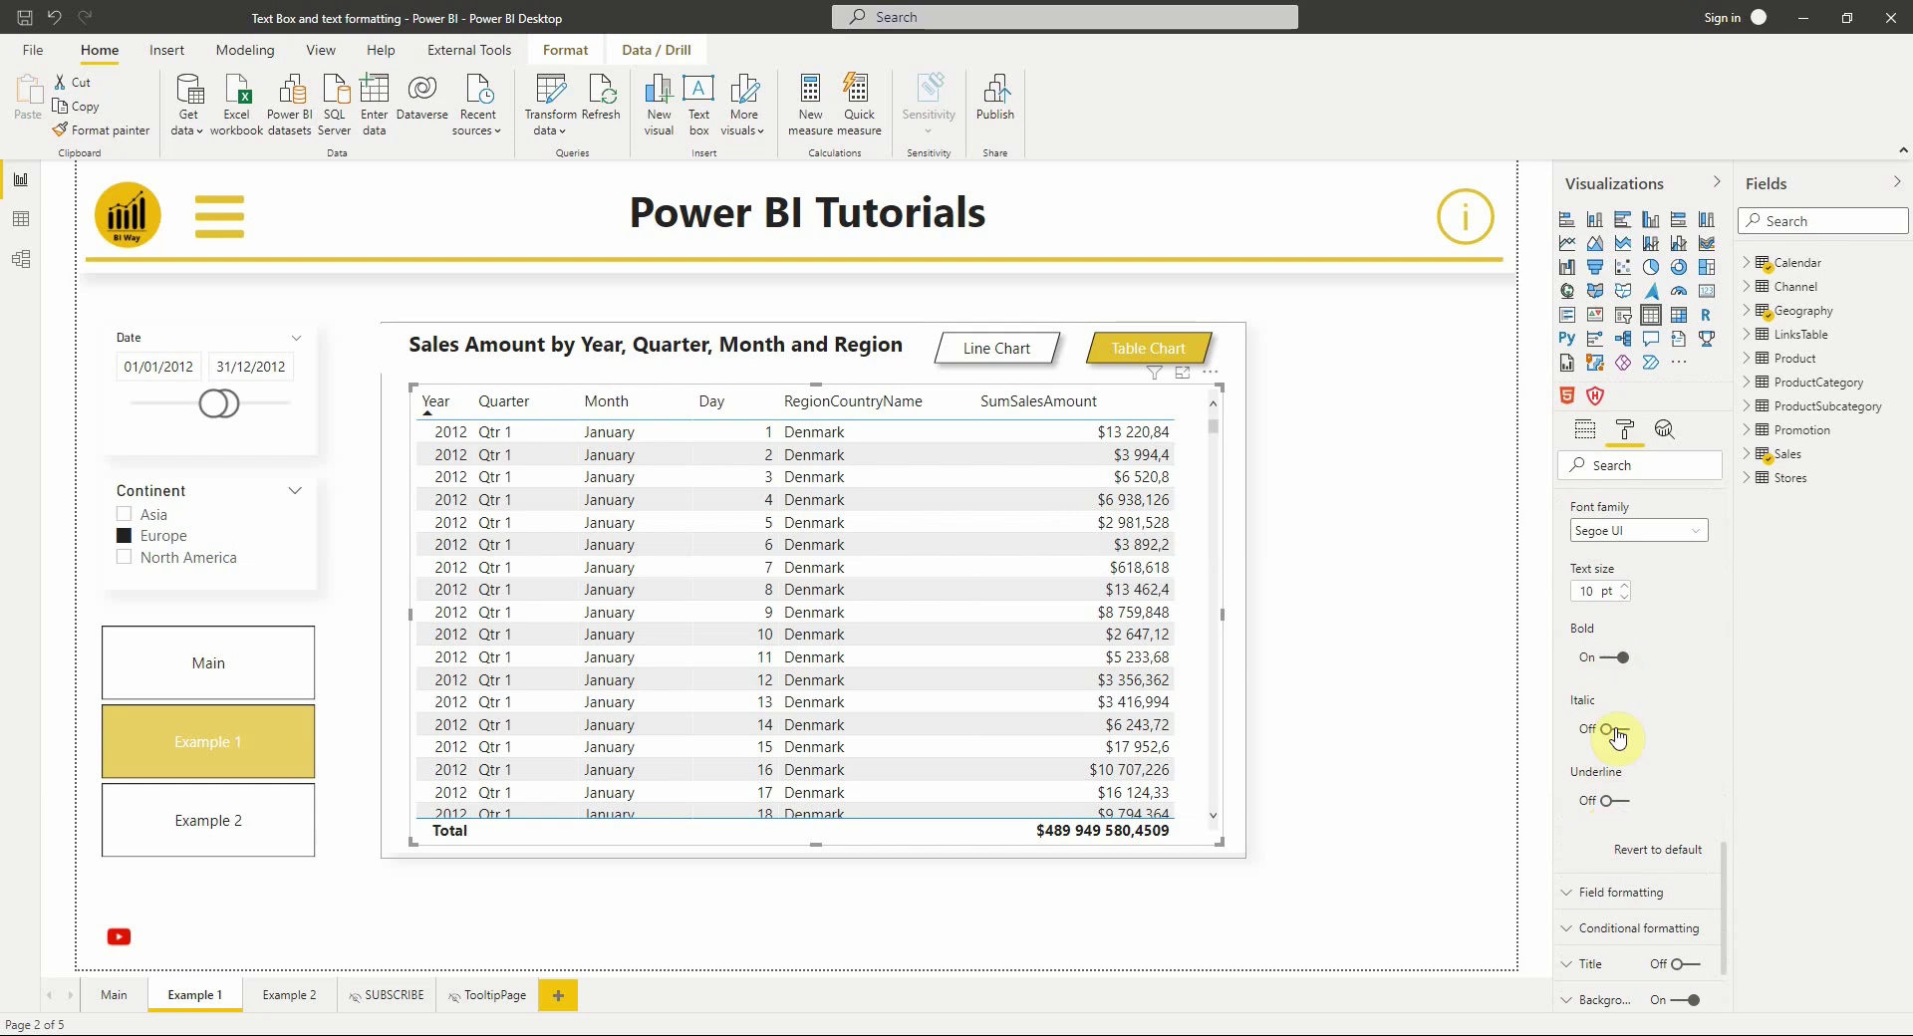
scroll(1613, 694, up, 5)
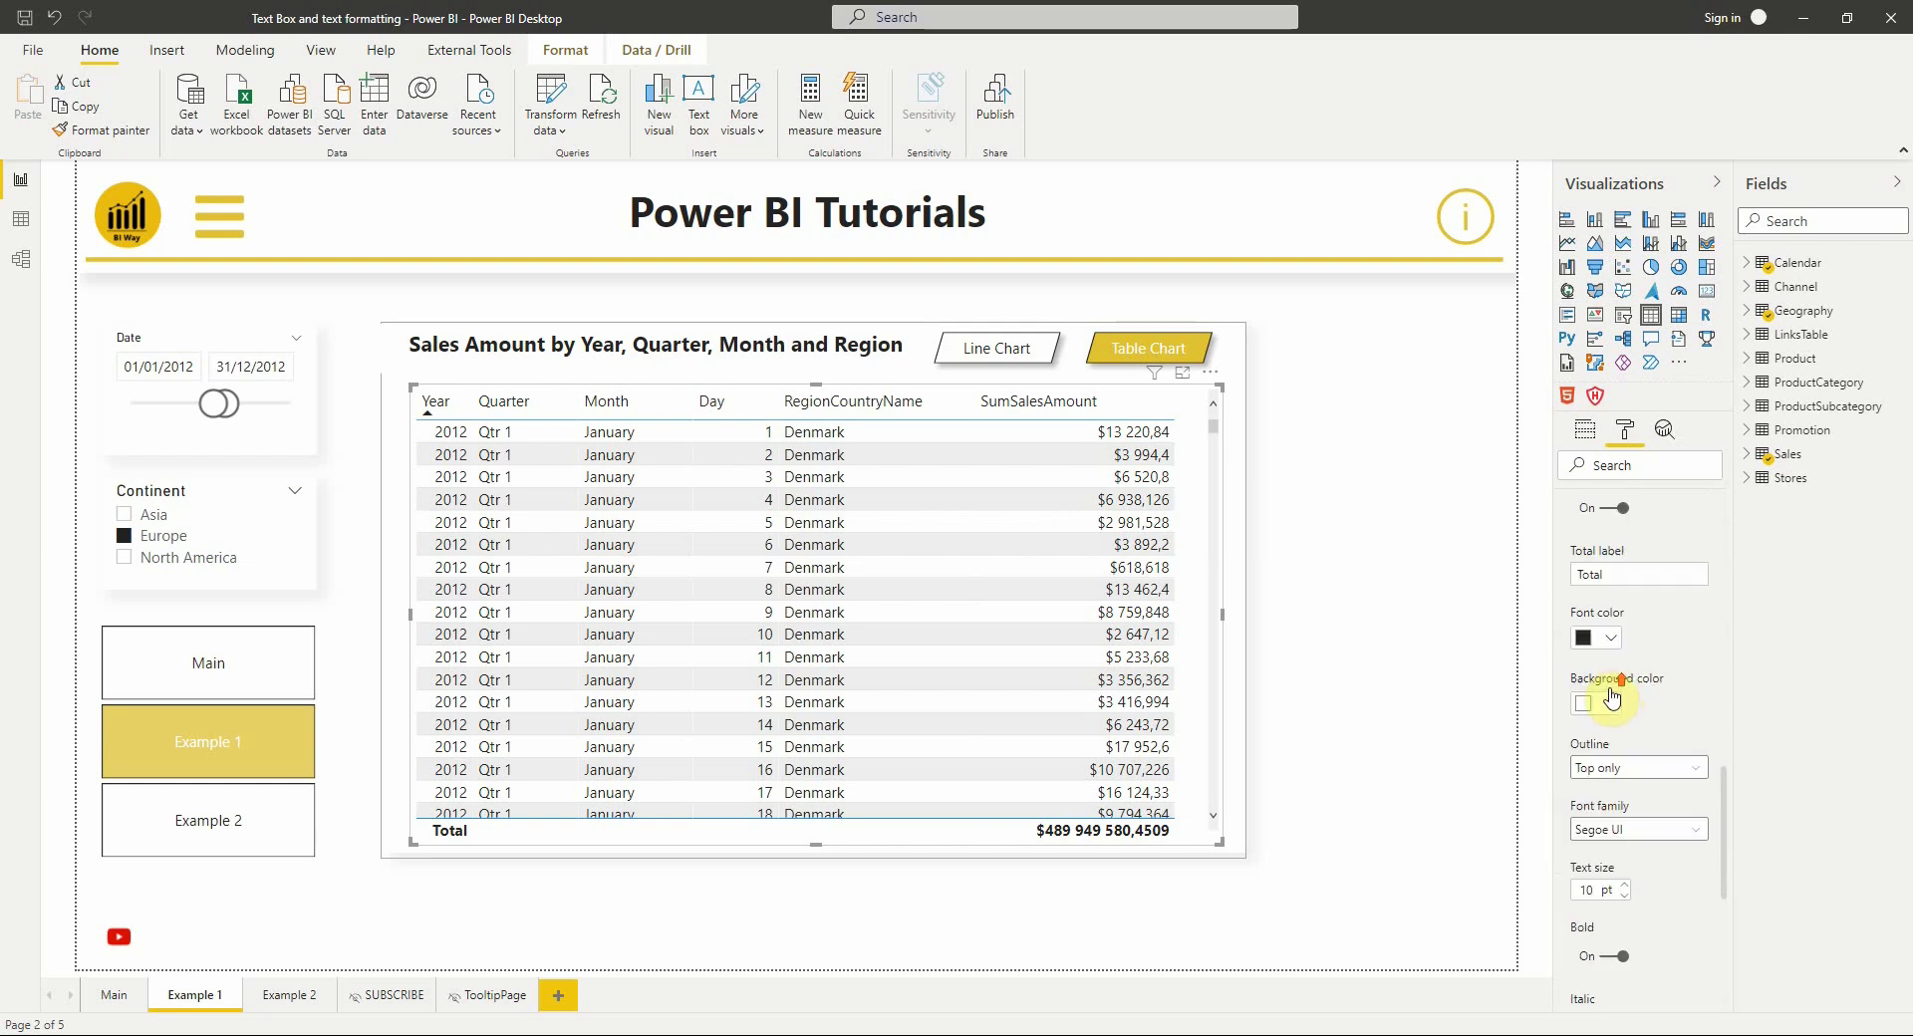
scroll(1606, 702, up, 4)
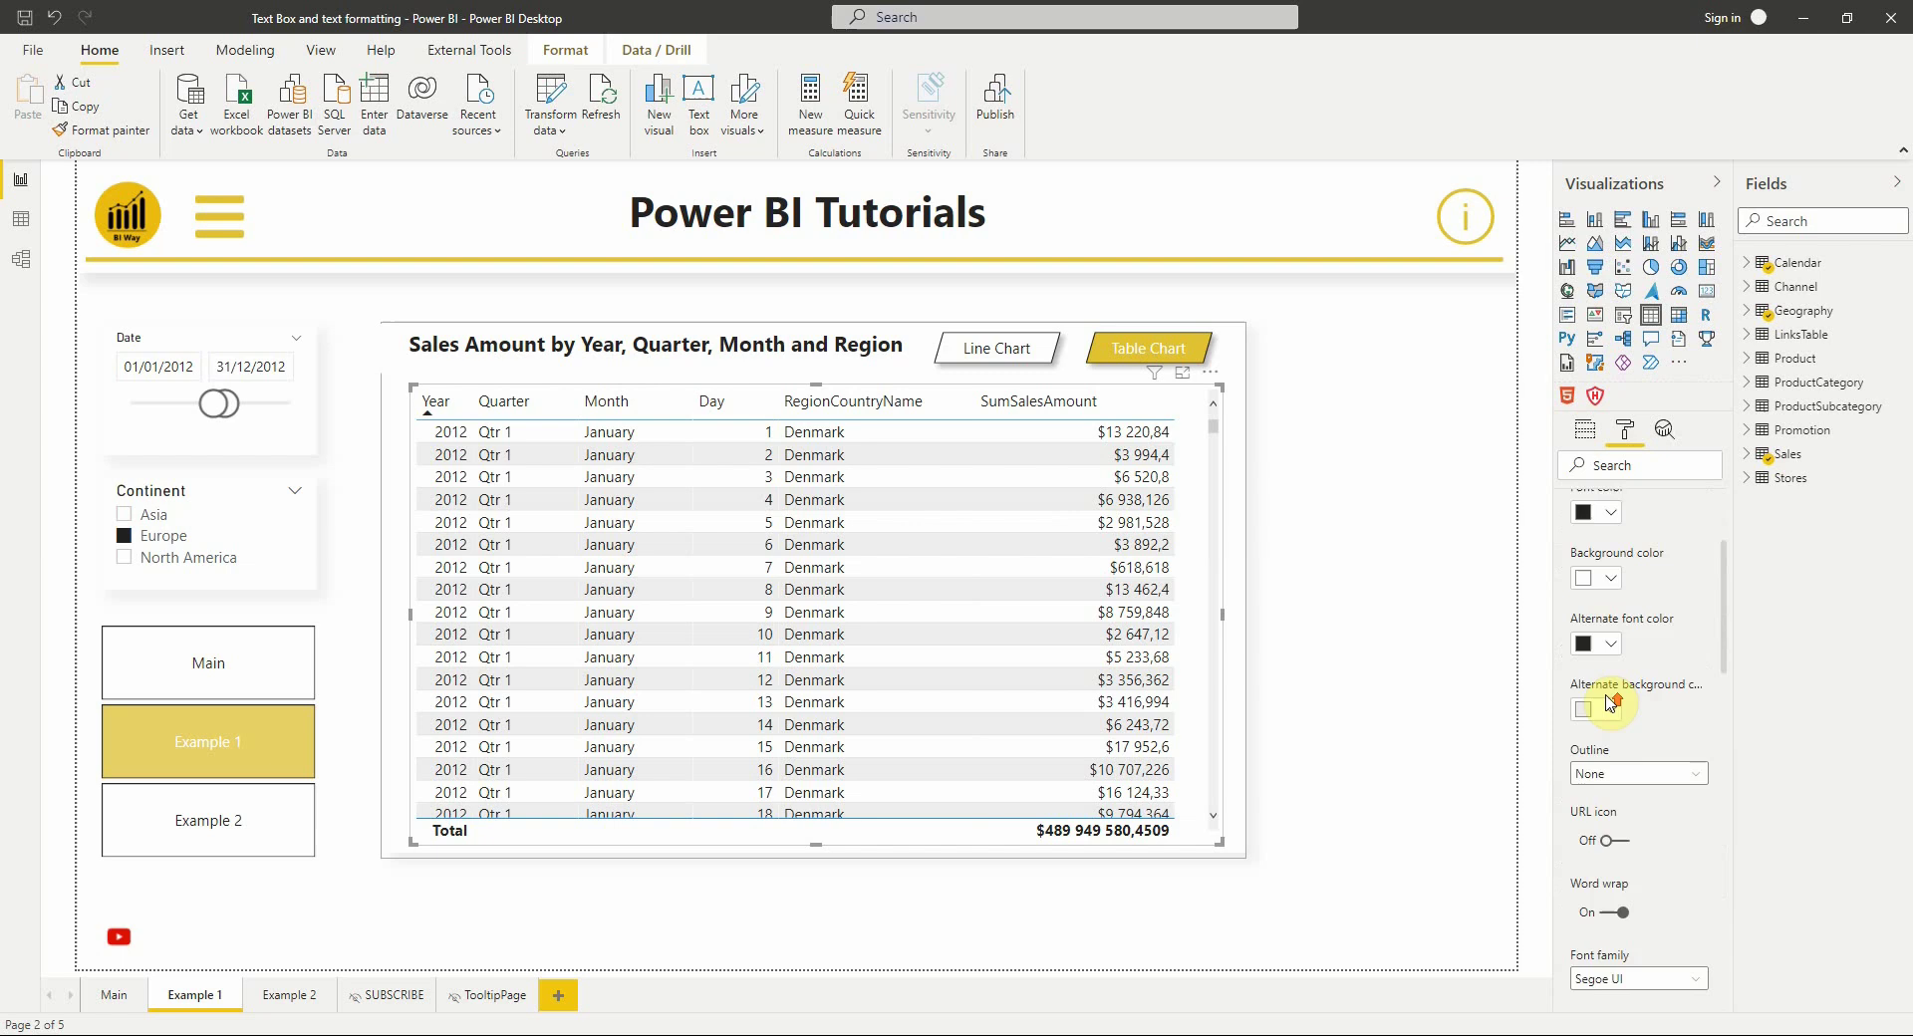
Collapse Values and Total, then switch Column headers Bold, Italic and Underline on
click(1564, 650)
click(1573, 685)
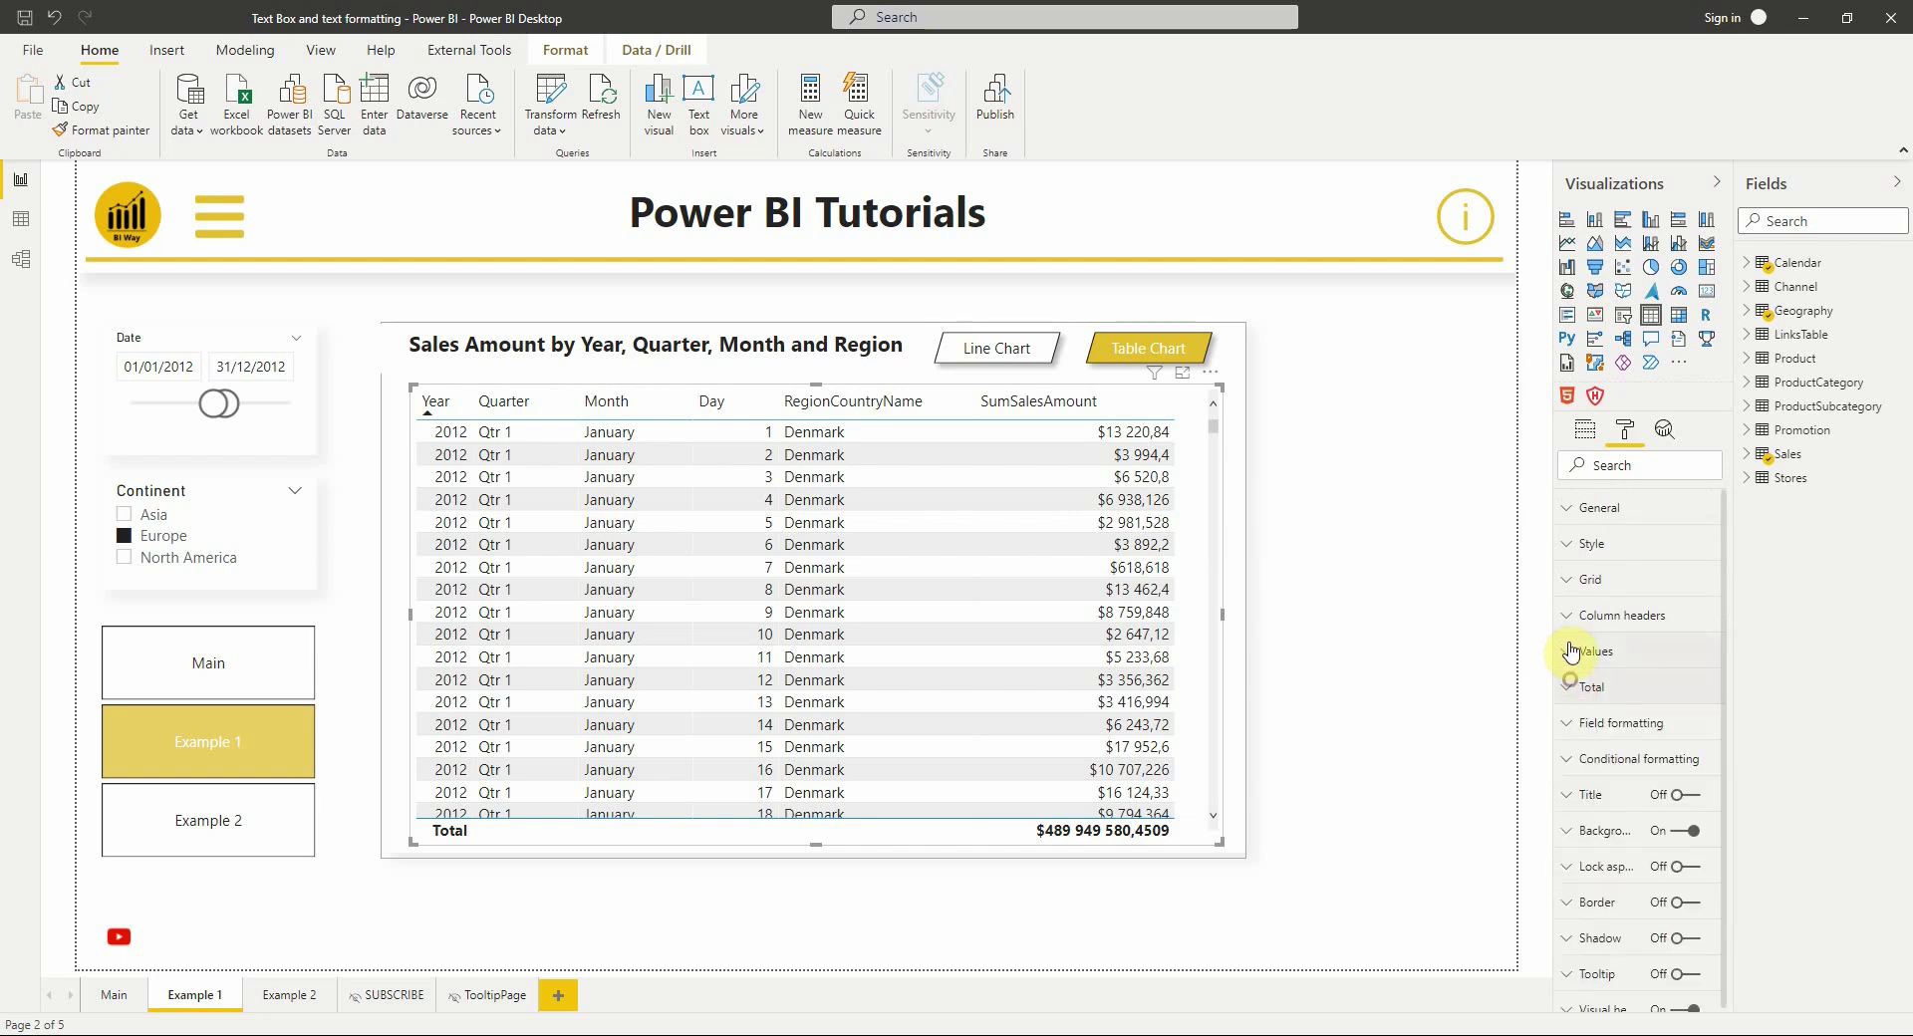
click(1566, 615)
scroll(1641, 697, down, 4)
scroll(1642, 698, down, 4)
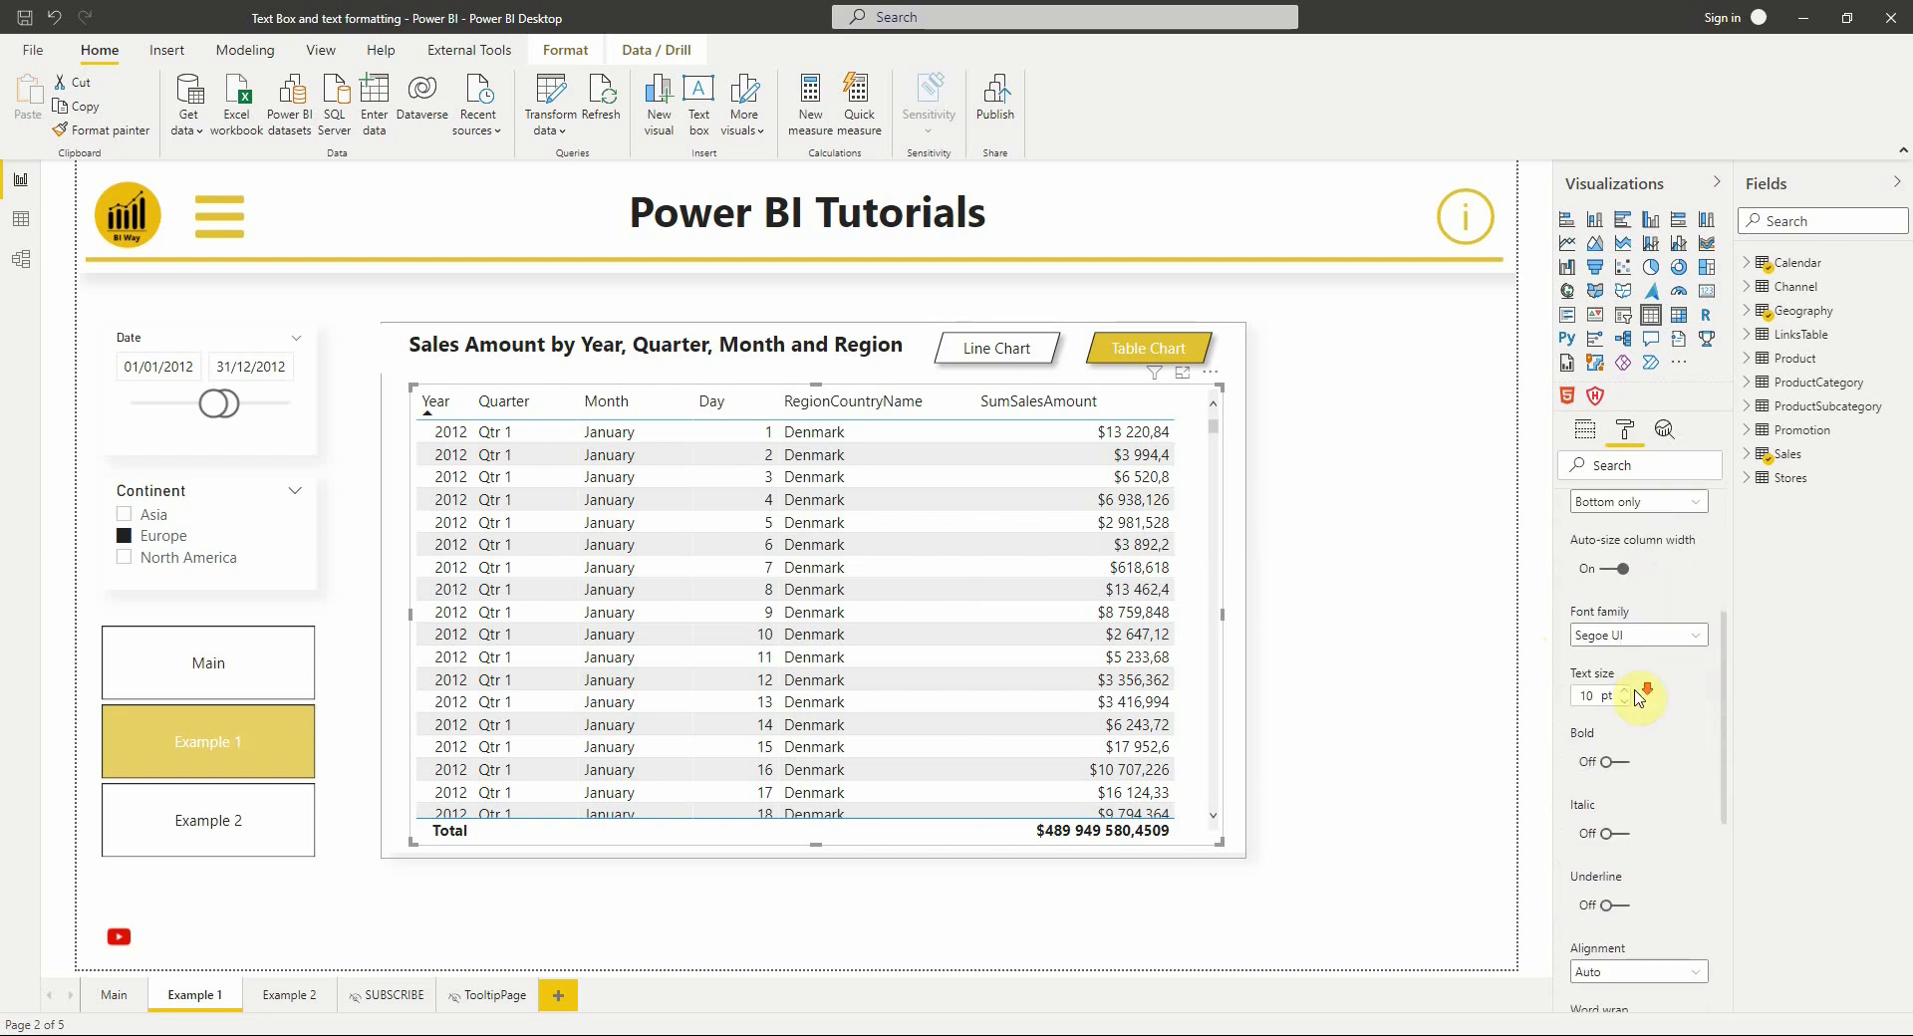
click(1605, 569)
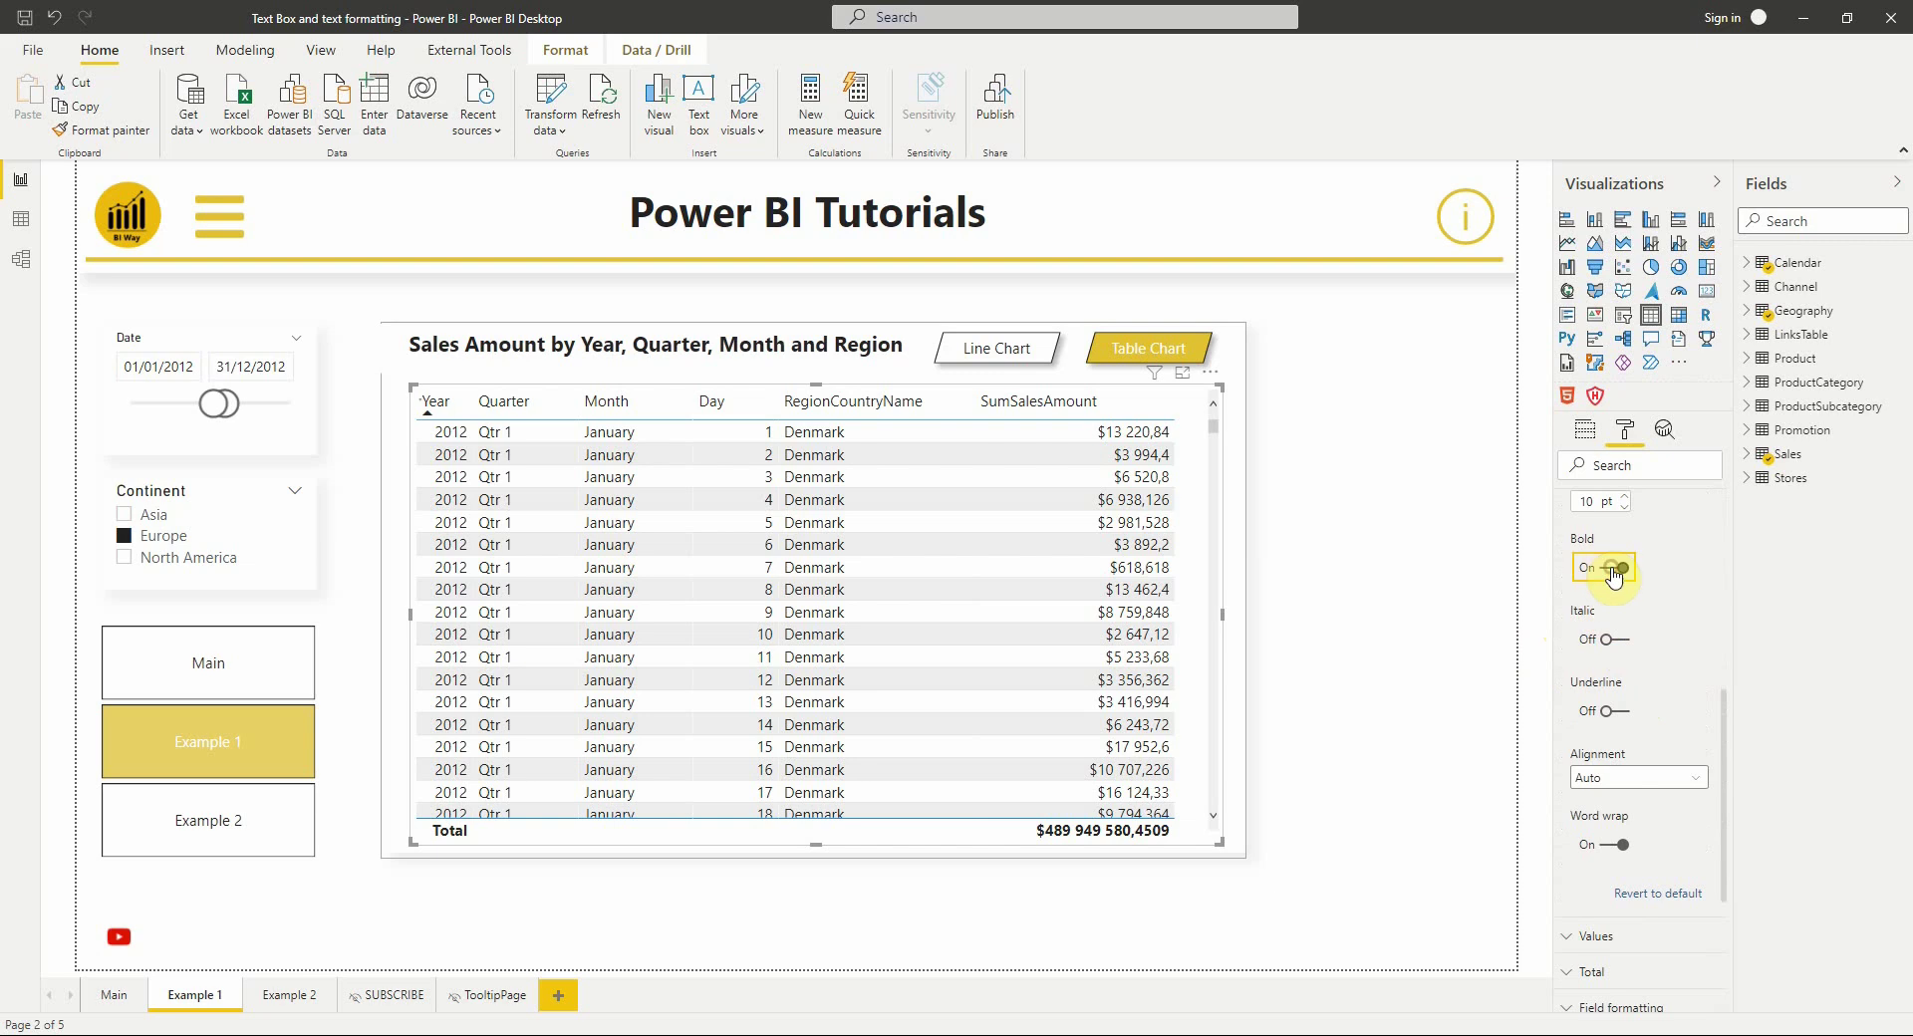
click(1615, 642)
click(1611, 711)
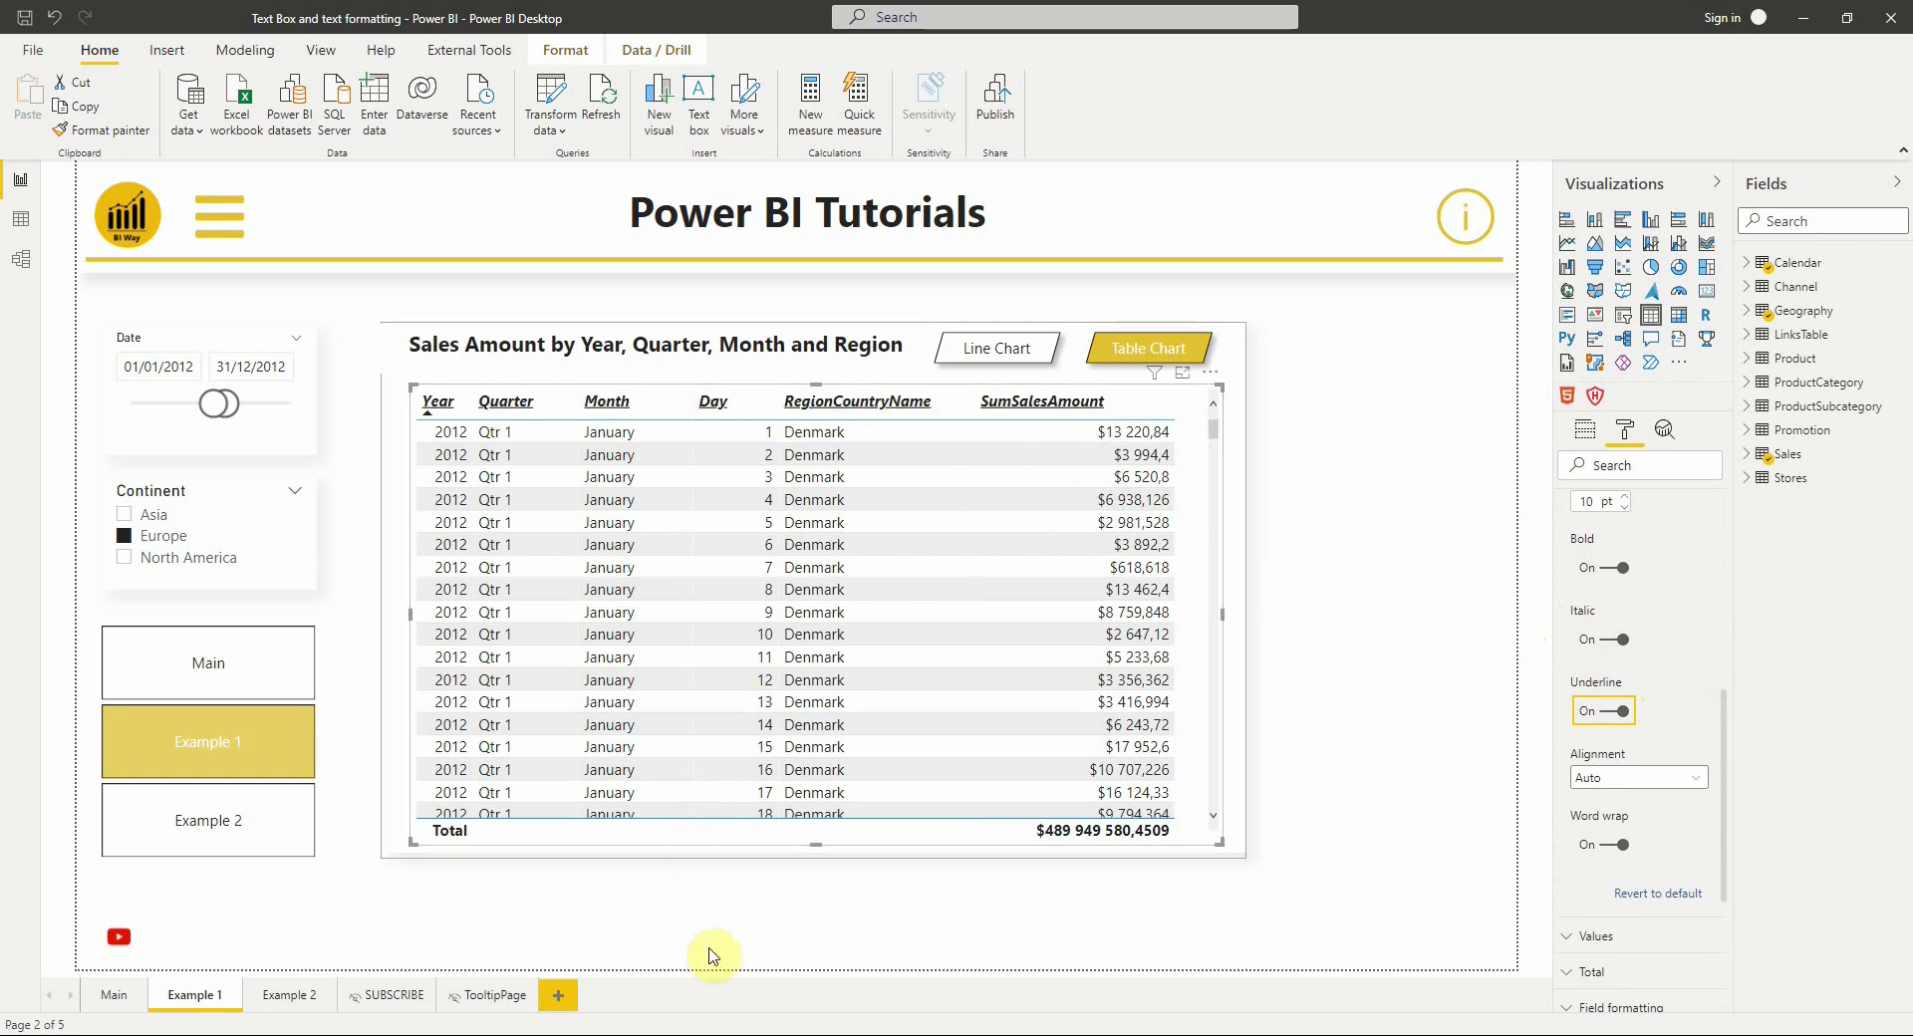
In the second report window, select the sales table and expand its Totals formatting
click(686, 1026)
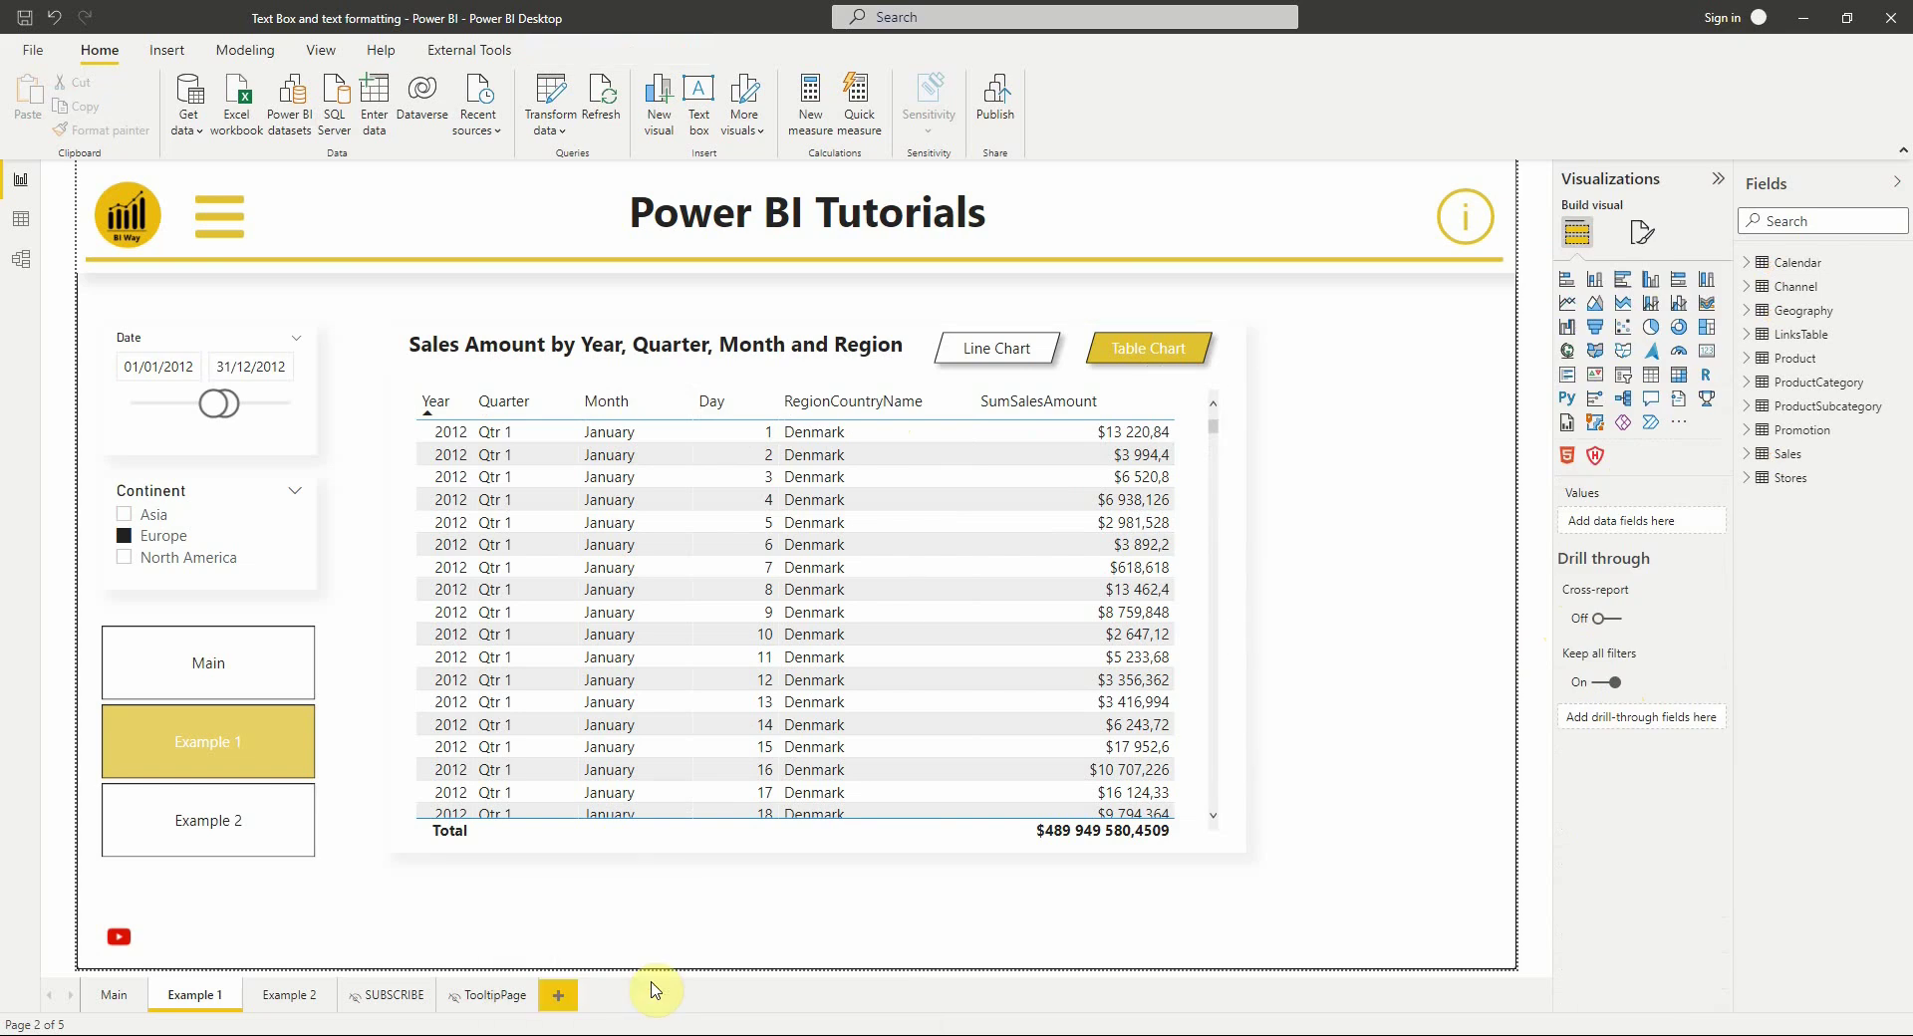
click(1211, 428)
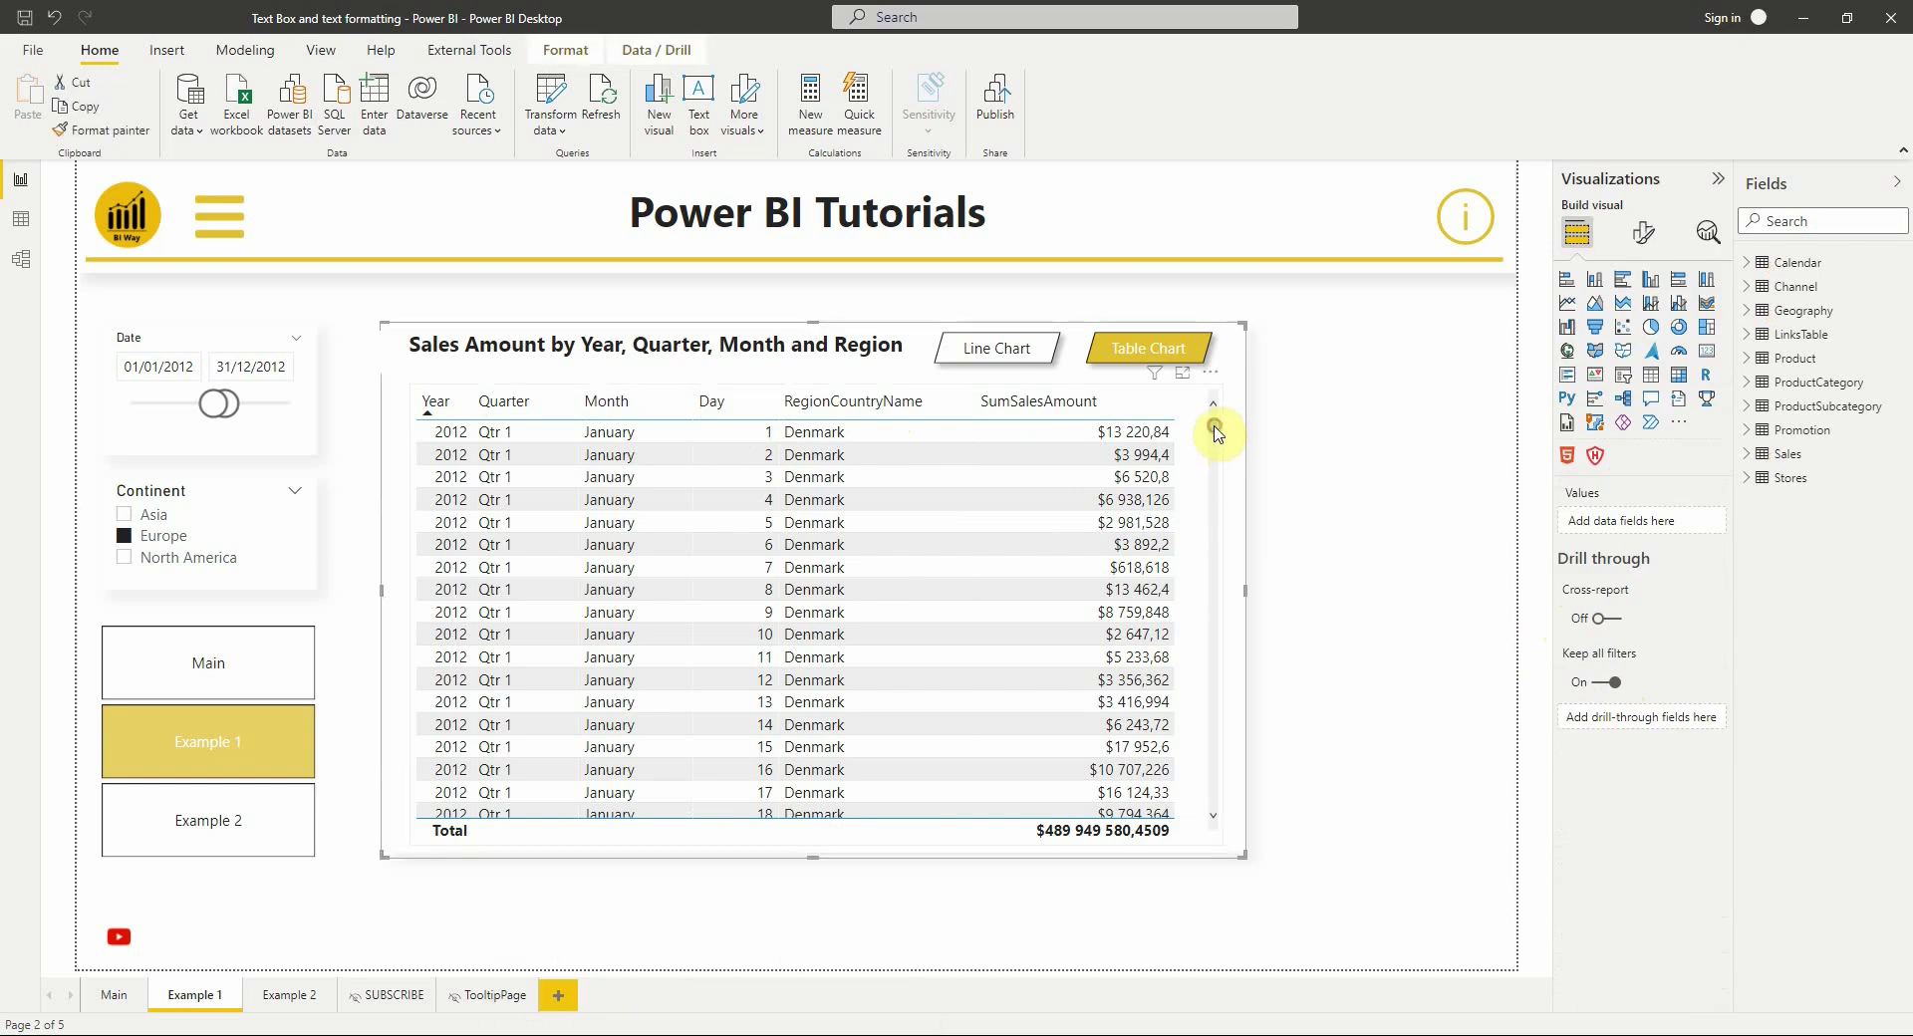
click(1644, 233)
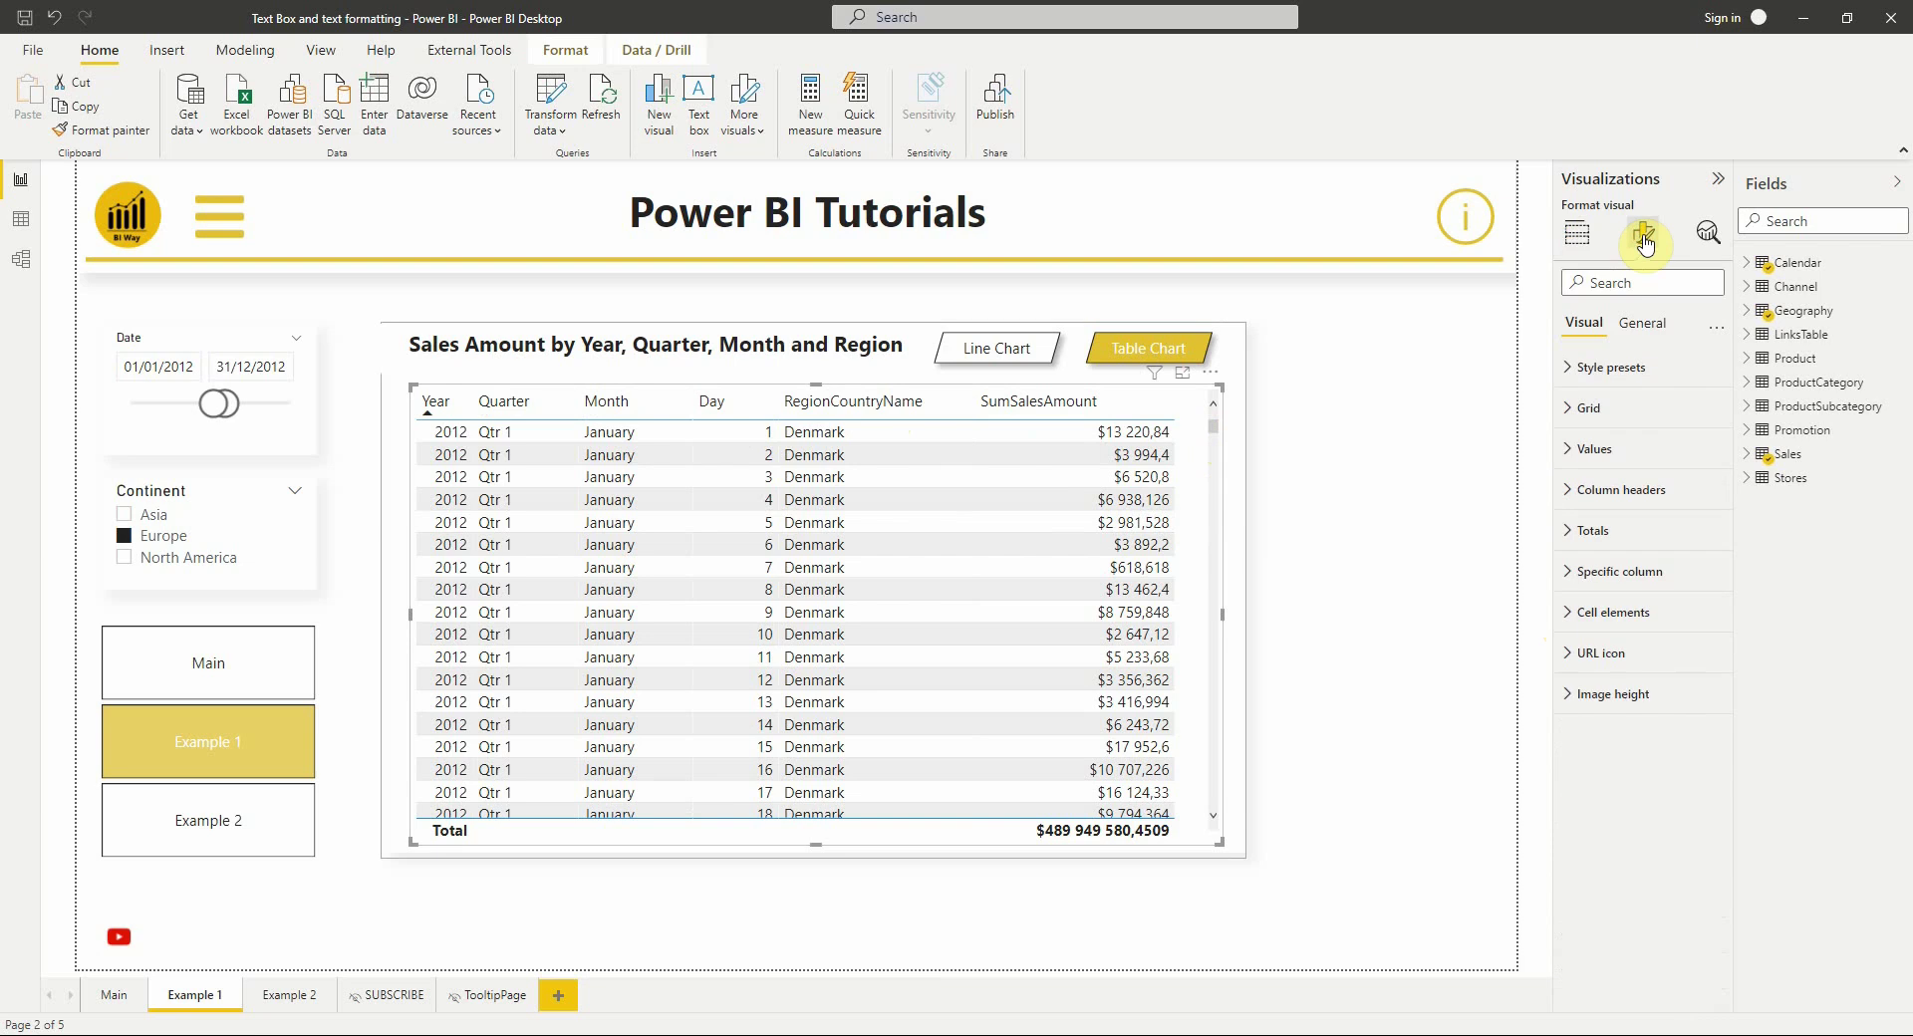
click(1591, 530)
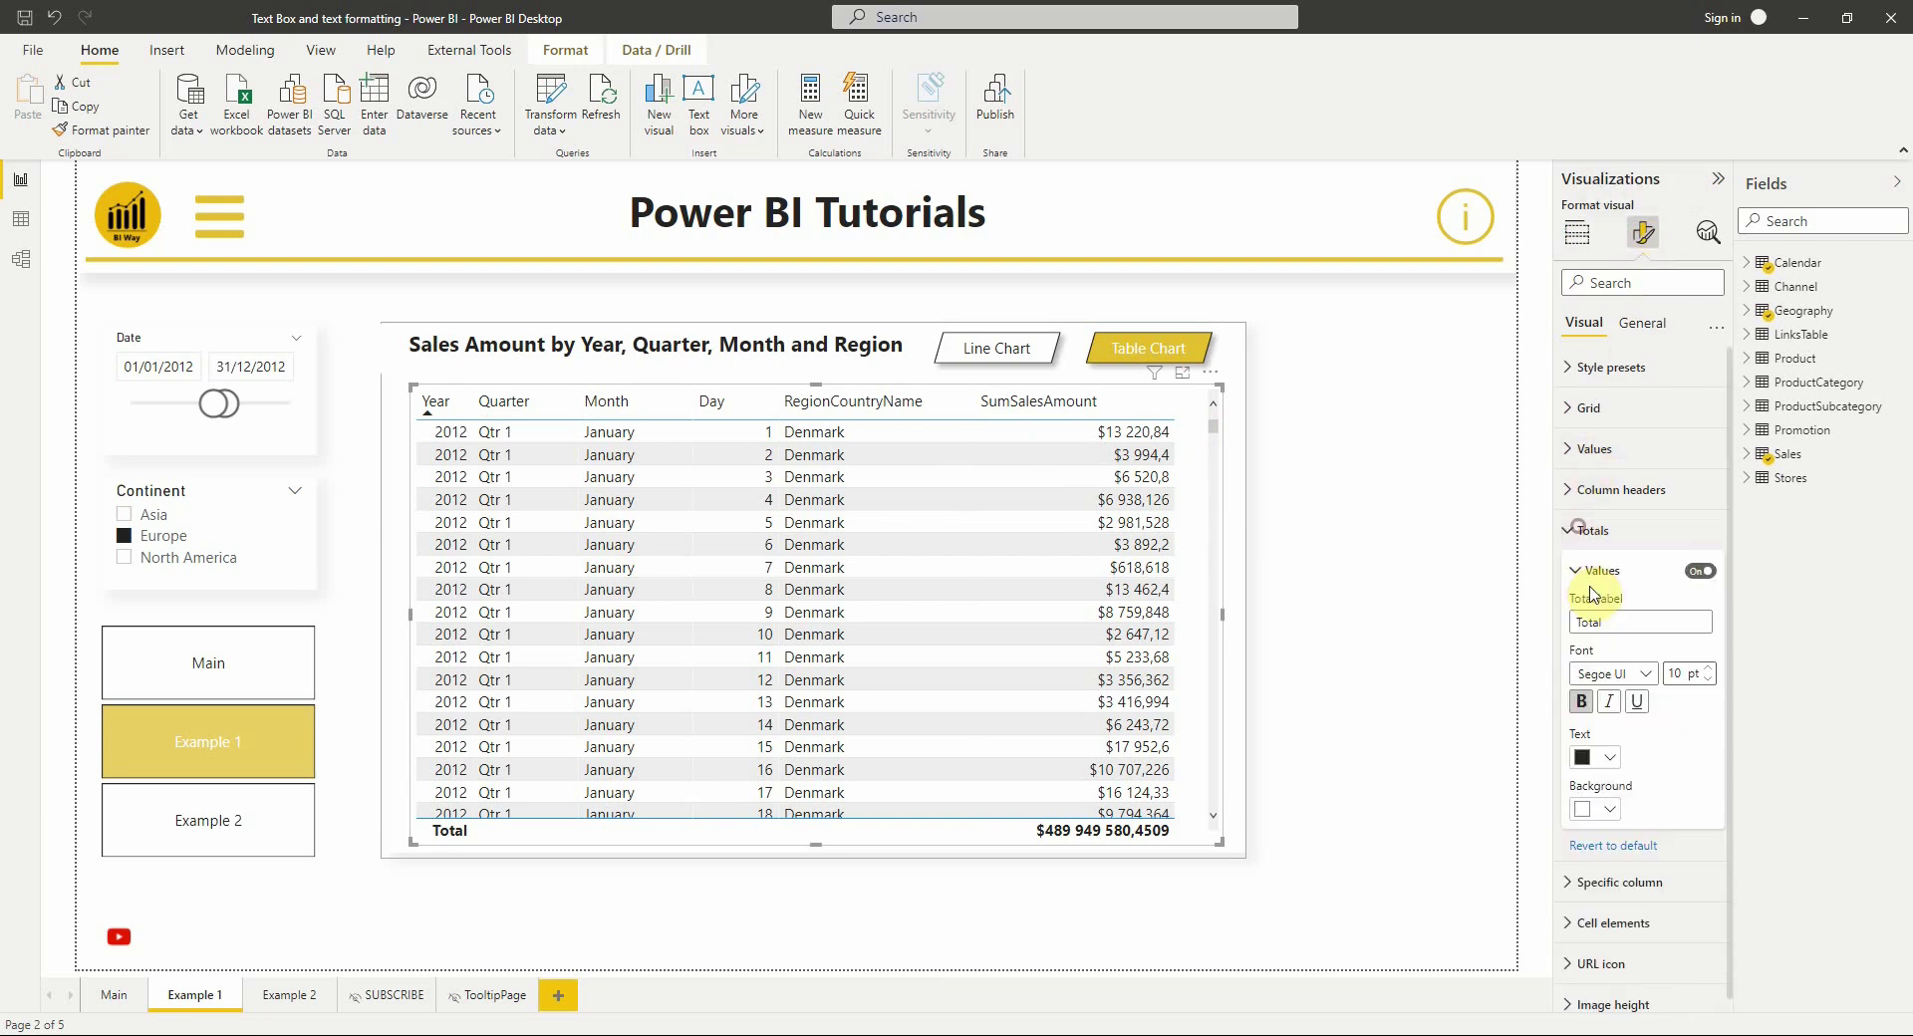
Make the Total row italic and underlined, then return to the first window
click(1609, 702)
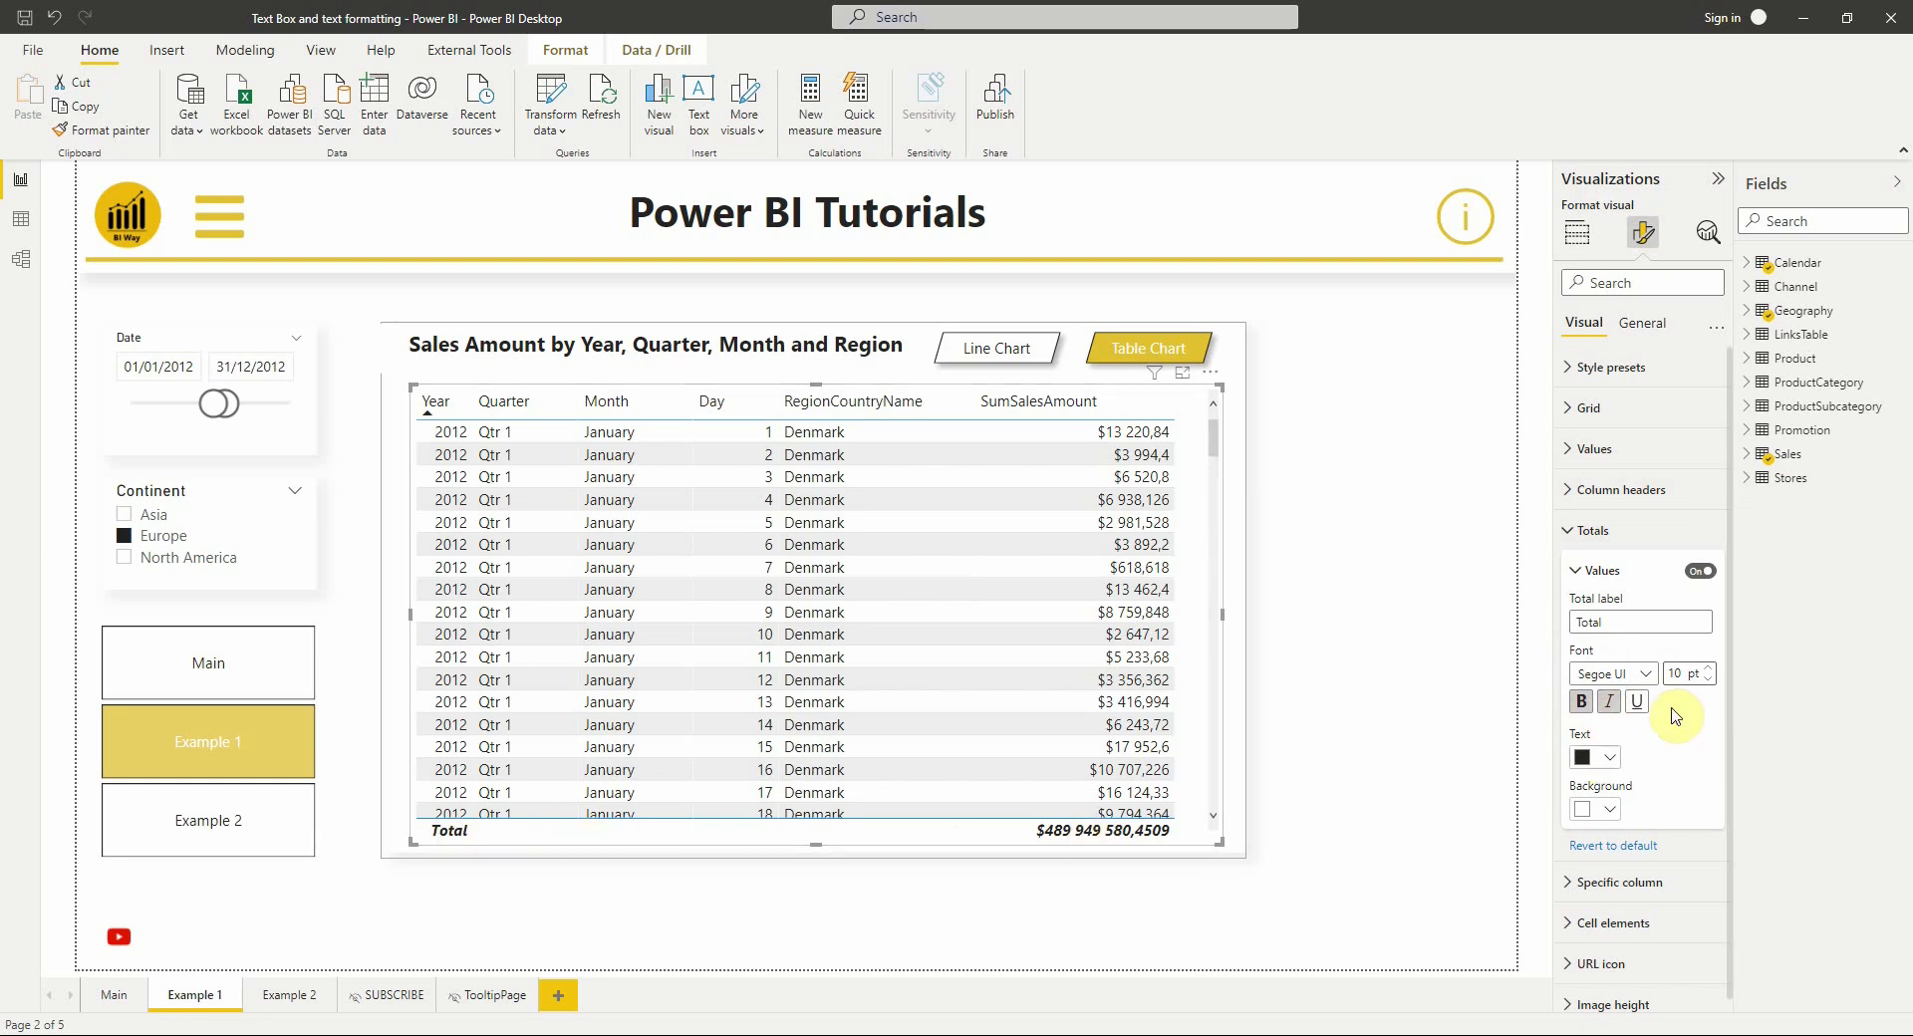
click(1637, 701)
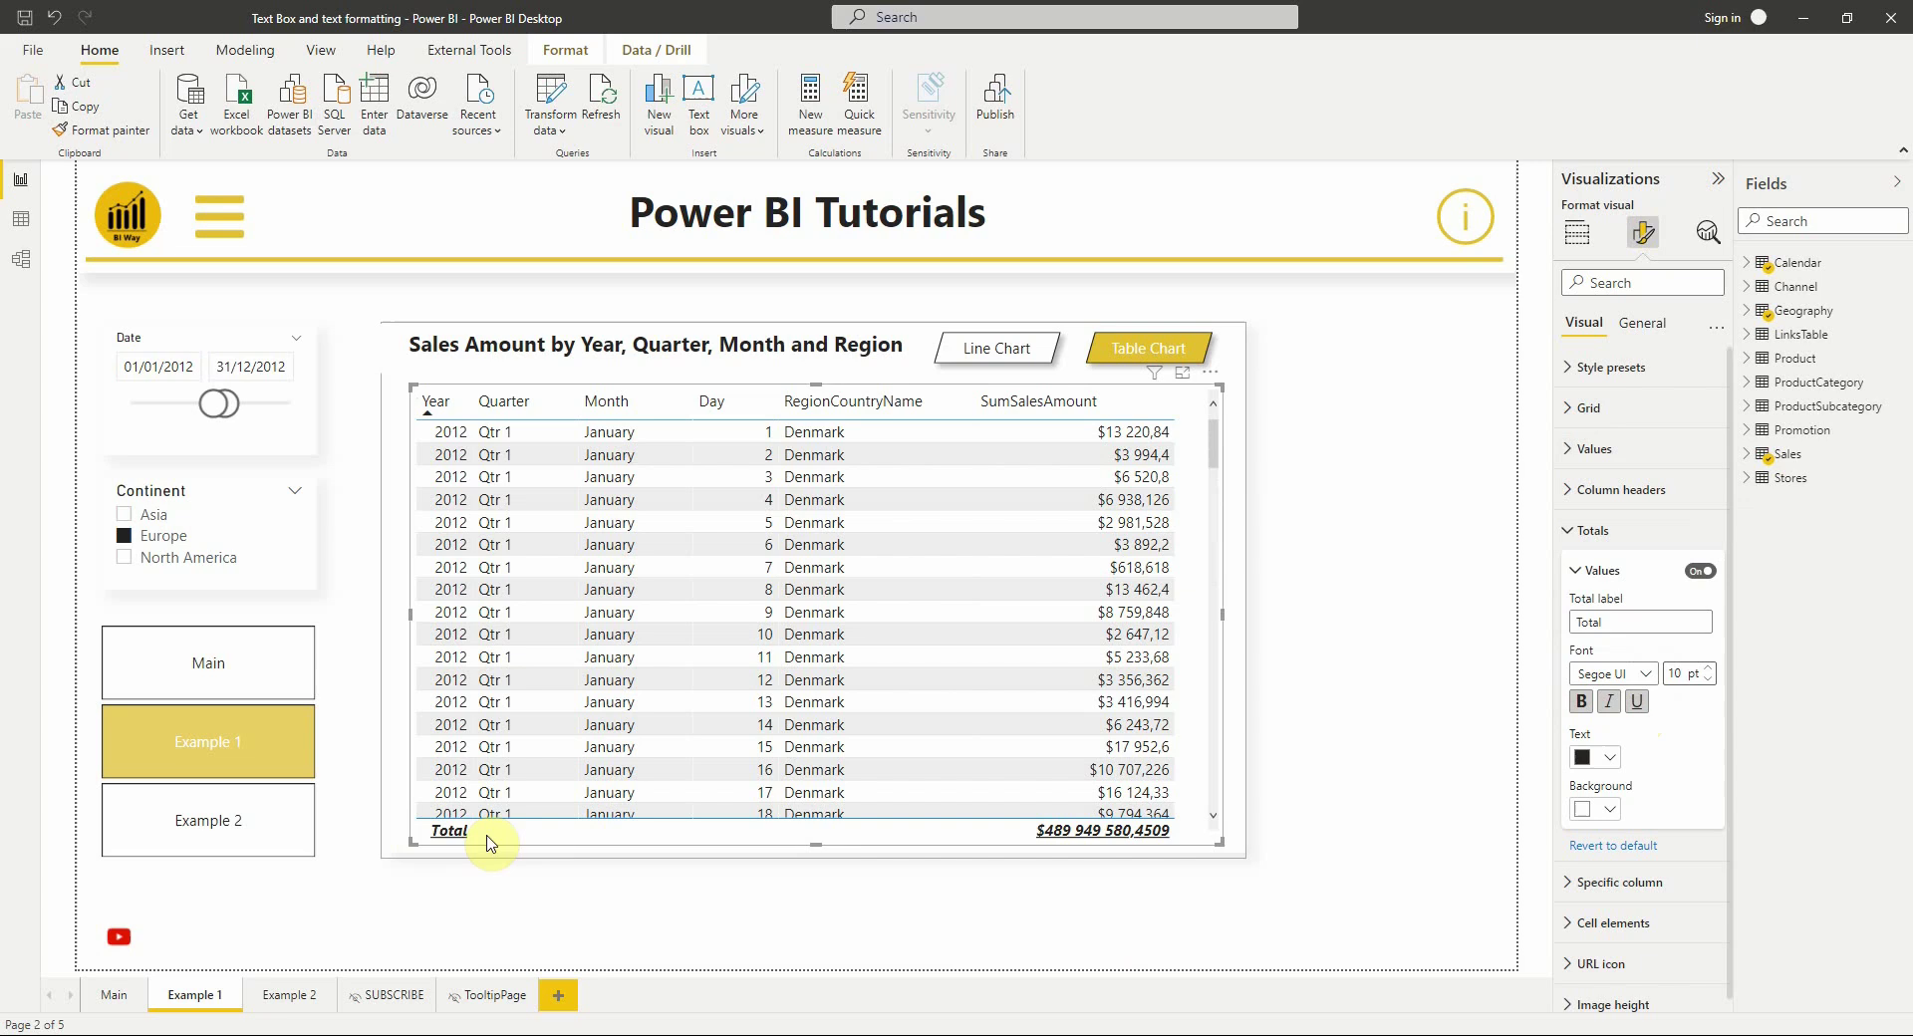
mouse_move(742, 1034)
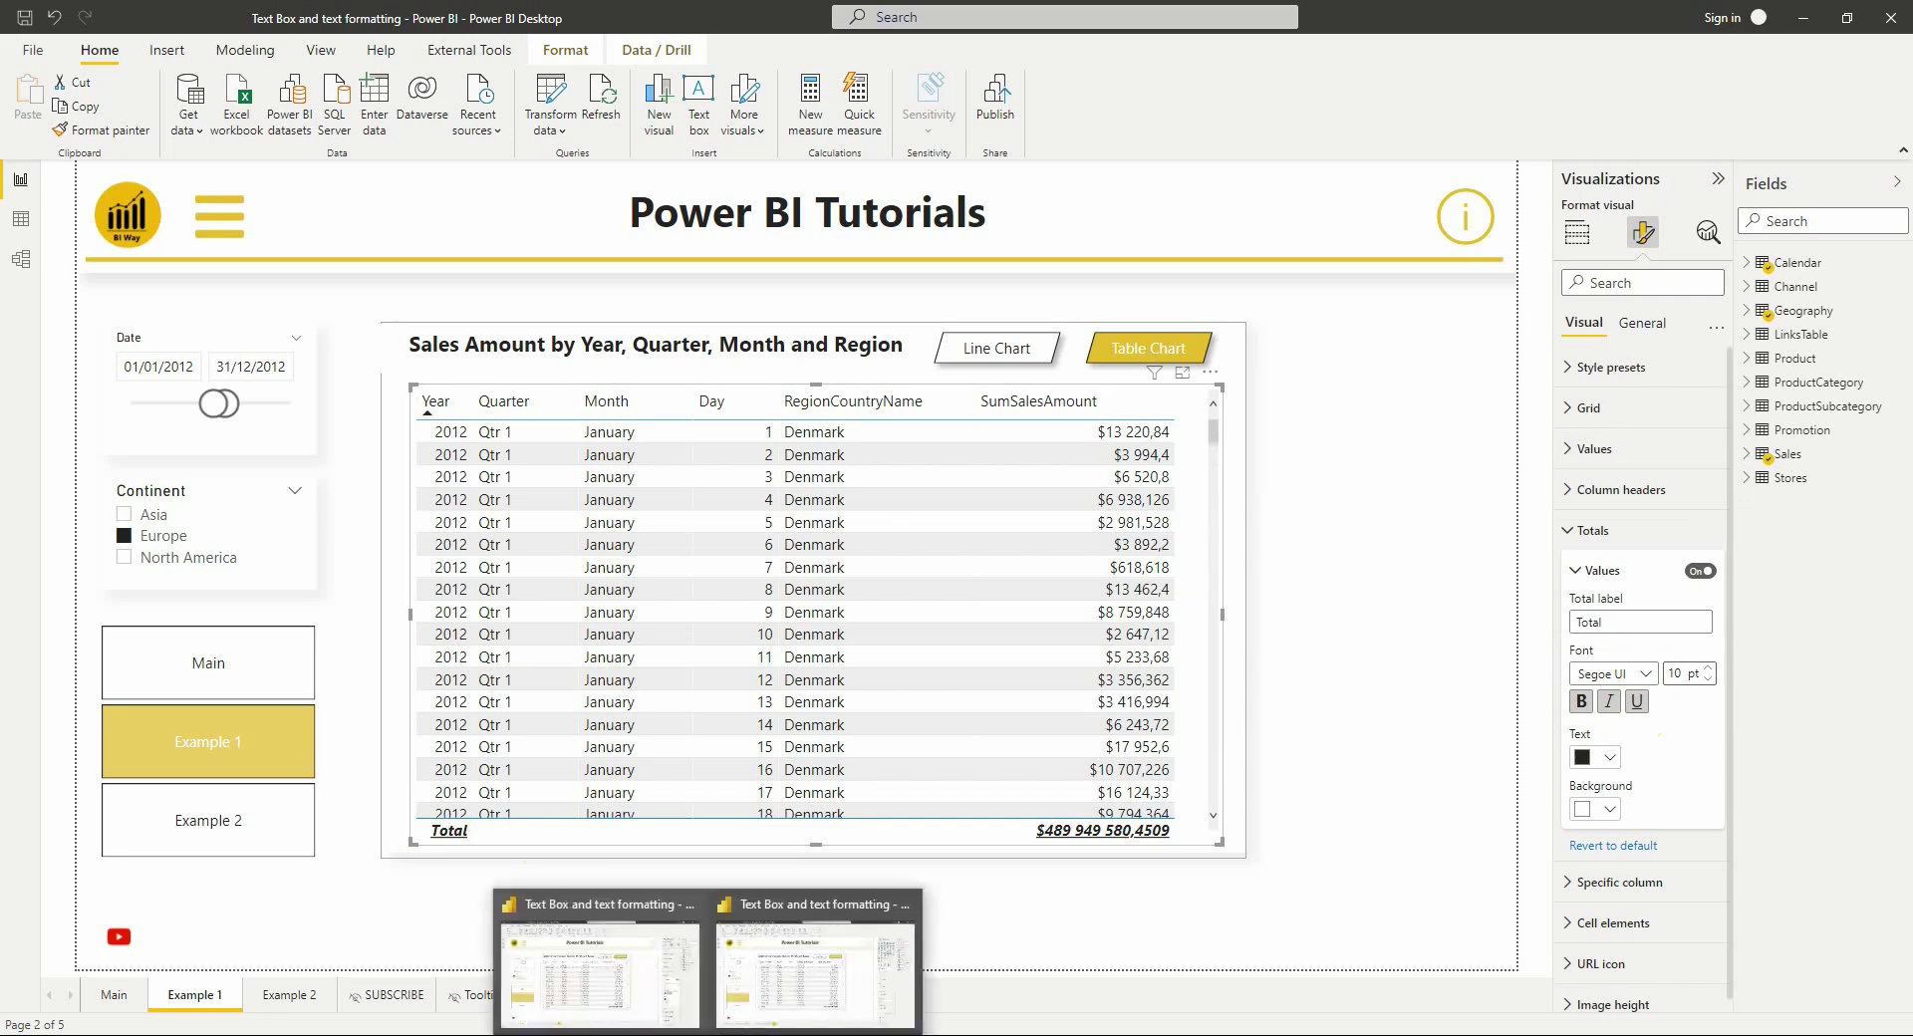
click(747, 1002)
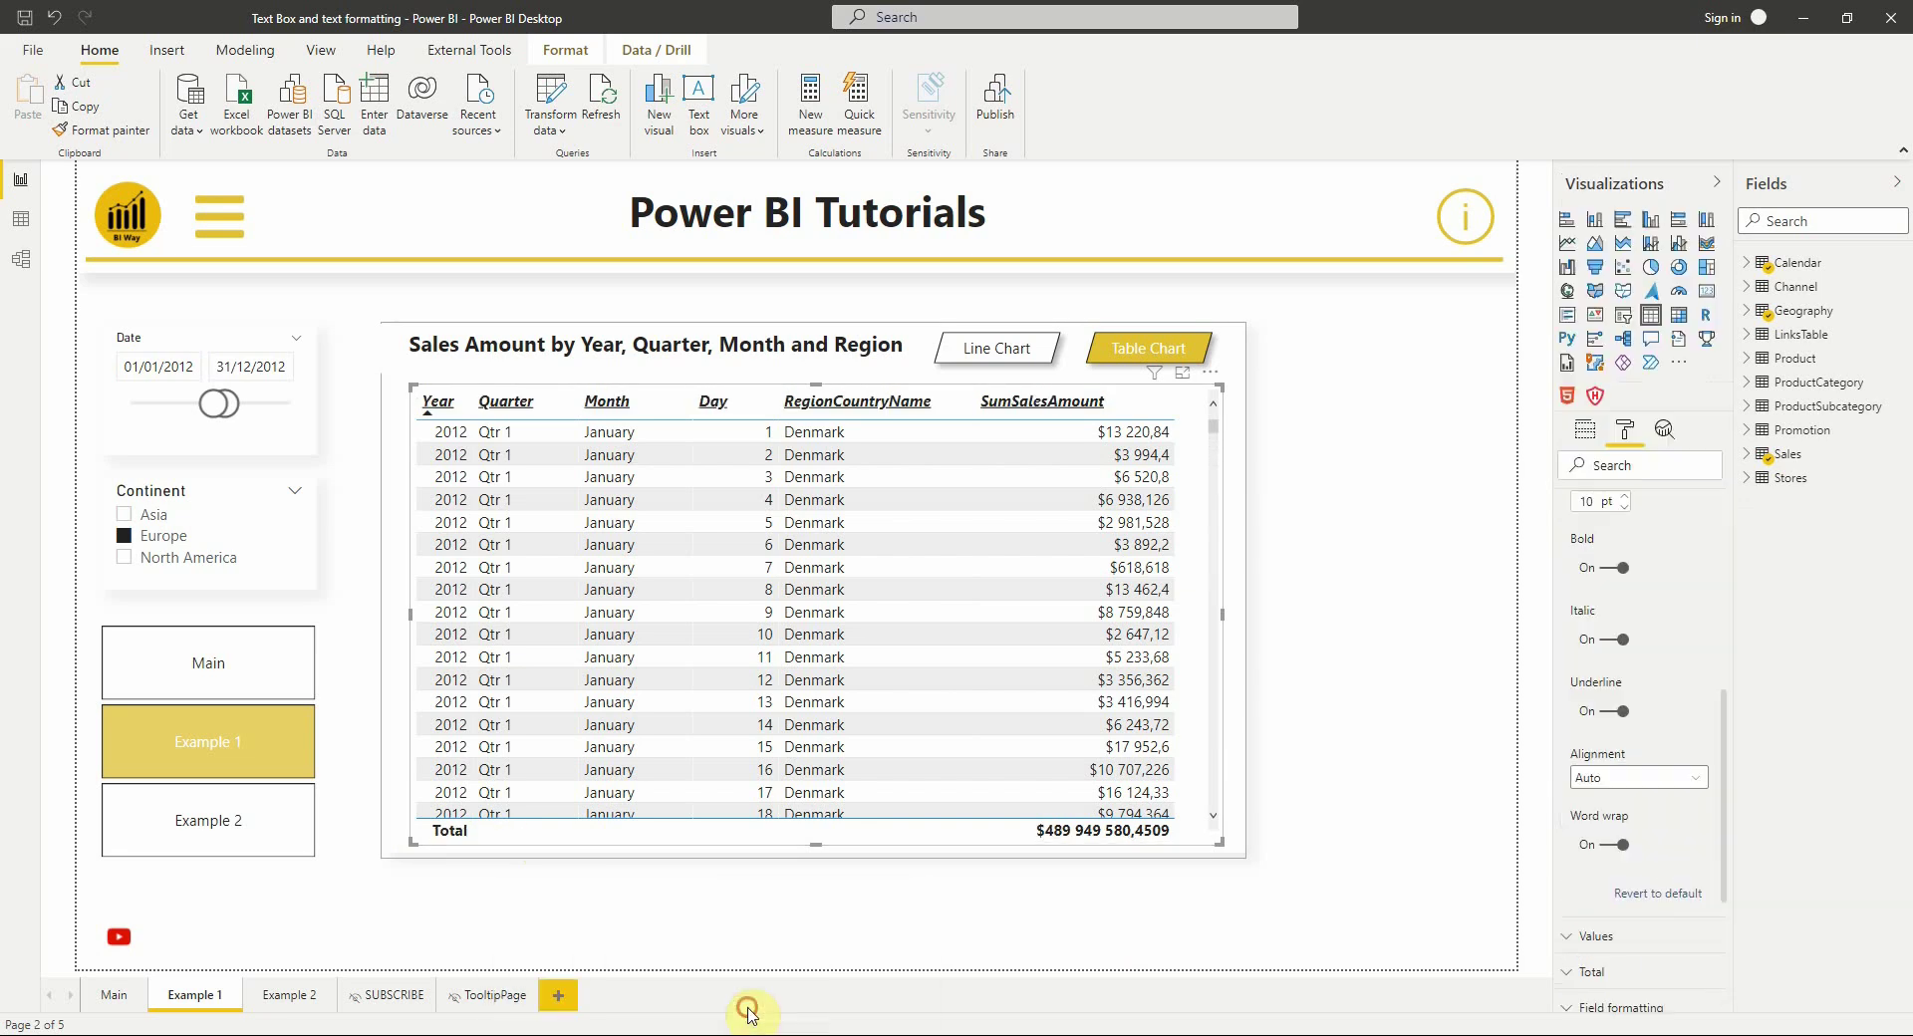
Insert a text box on the Example 2 page, shifted left, and begin editing it
click(742, 909)
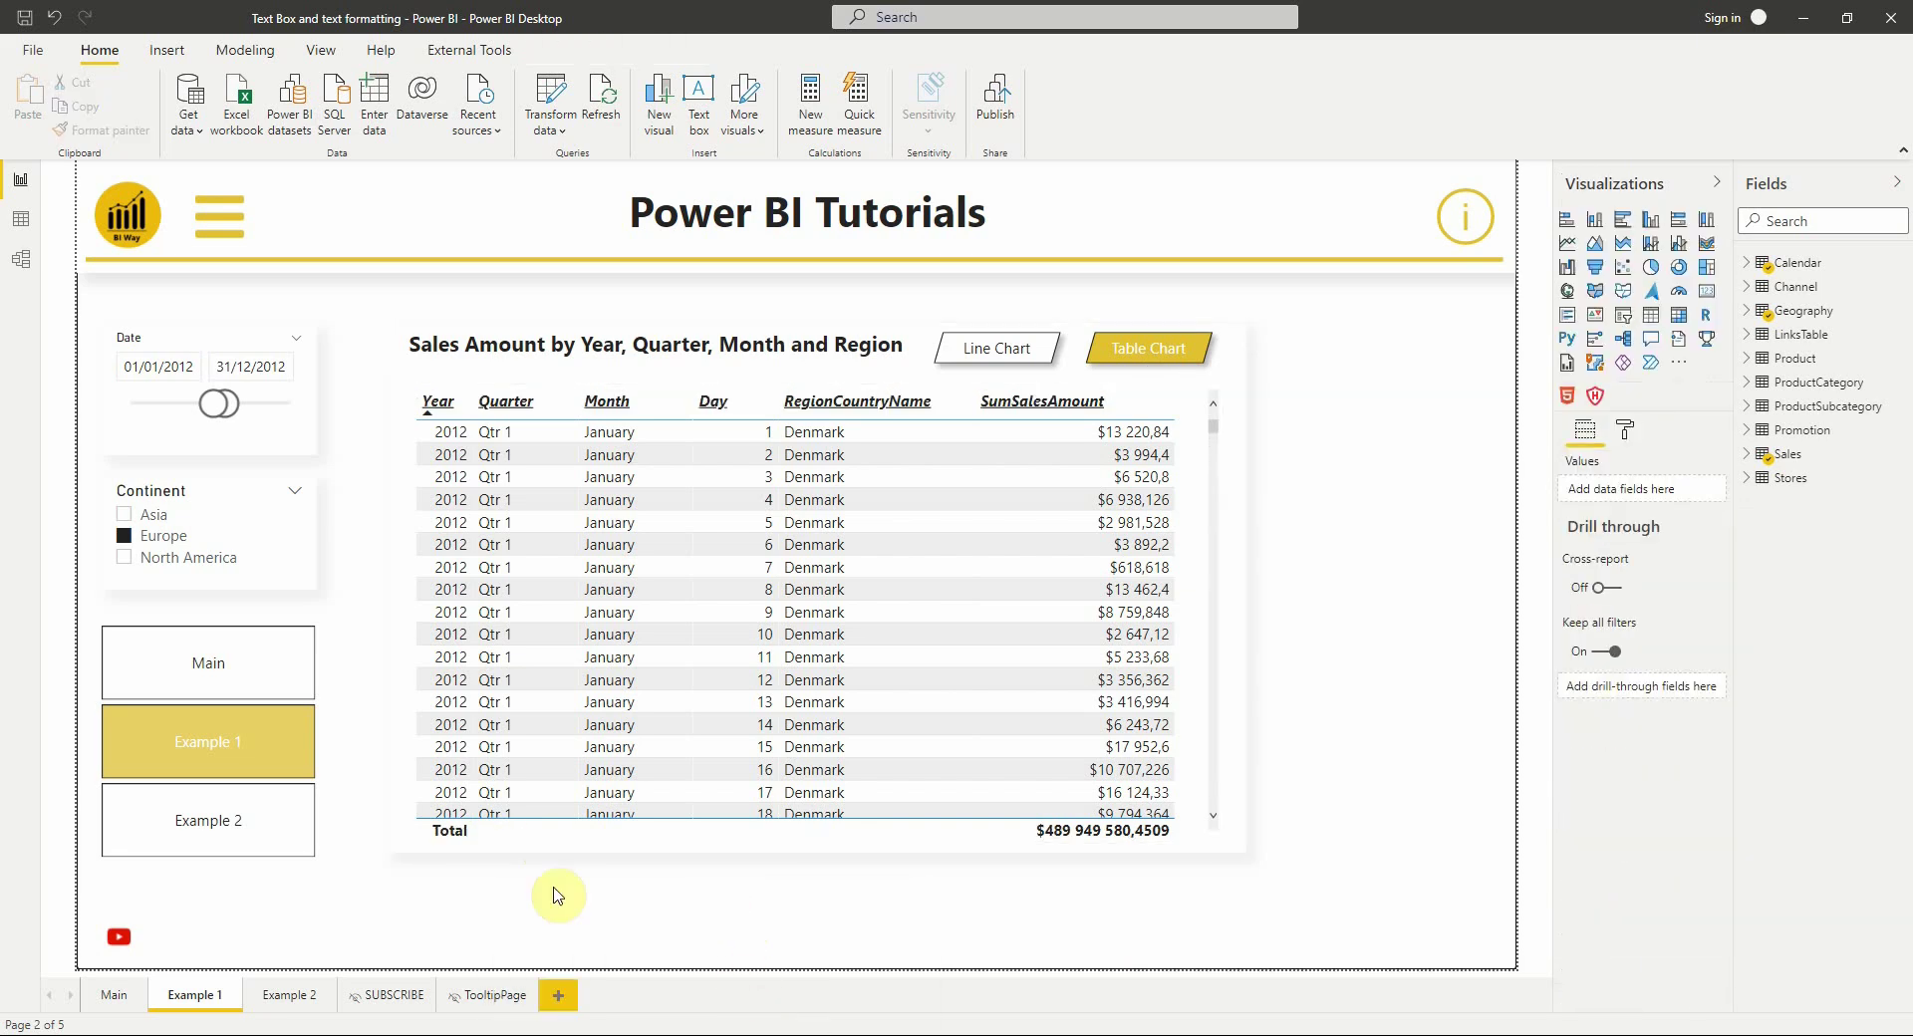
click(281, 999)
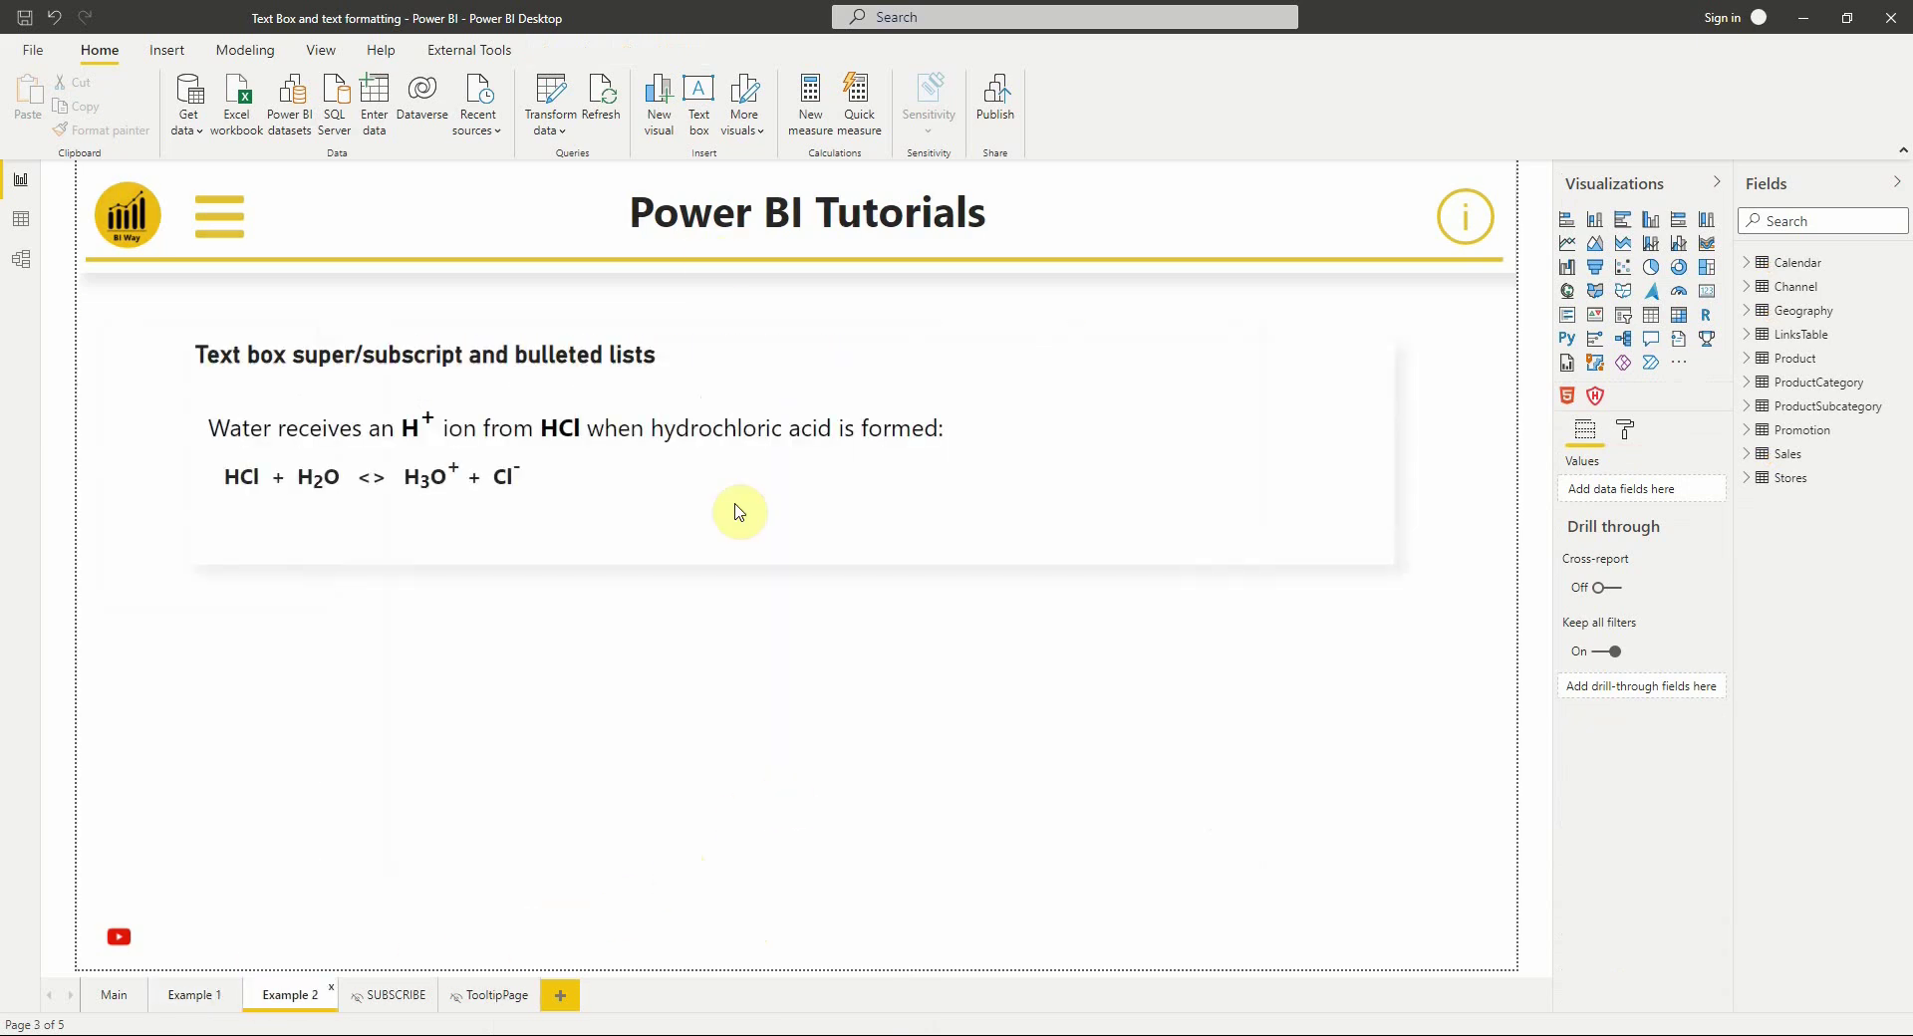
click(699, 98)
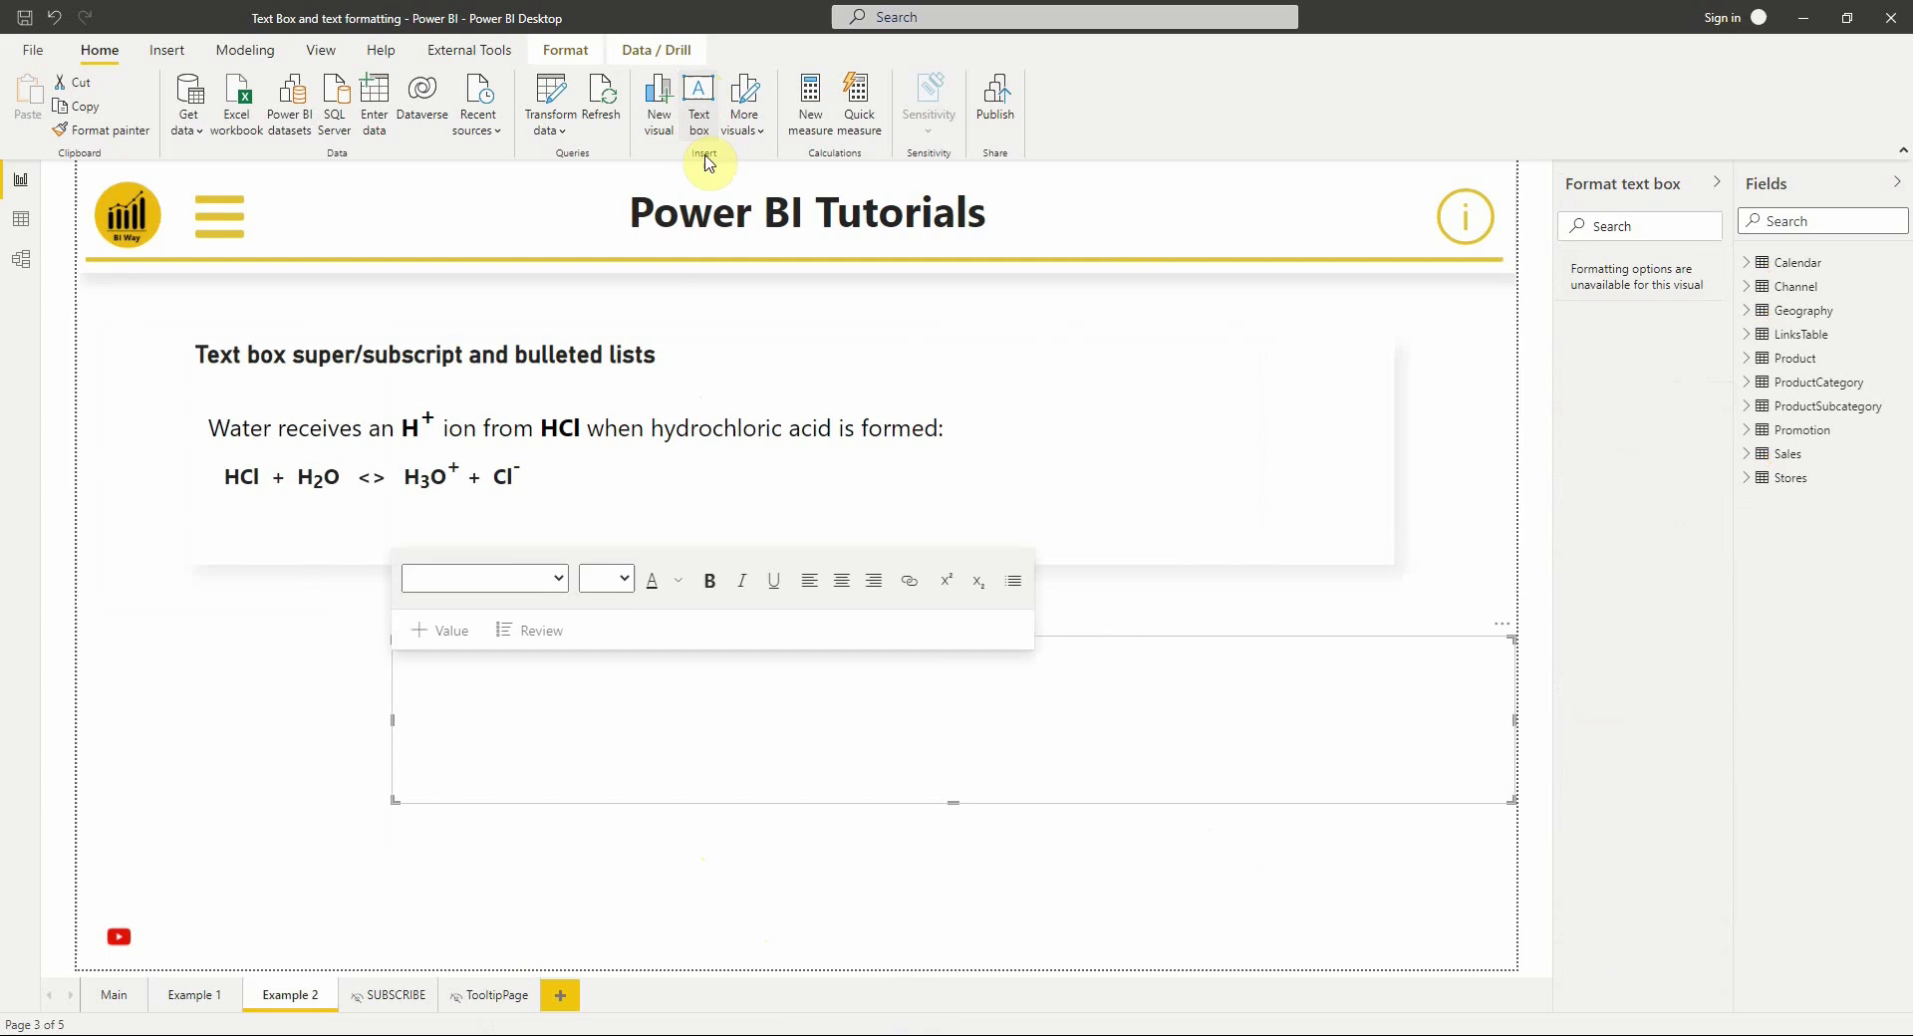
drag(1430, 640, 1288, 636)
click(514, 697)
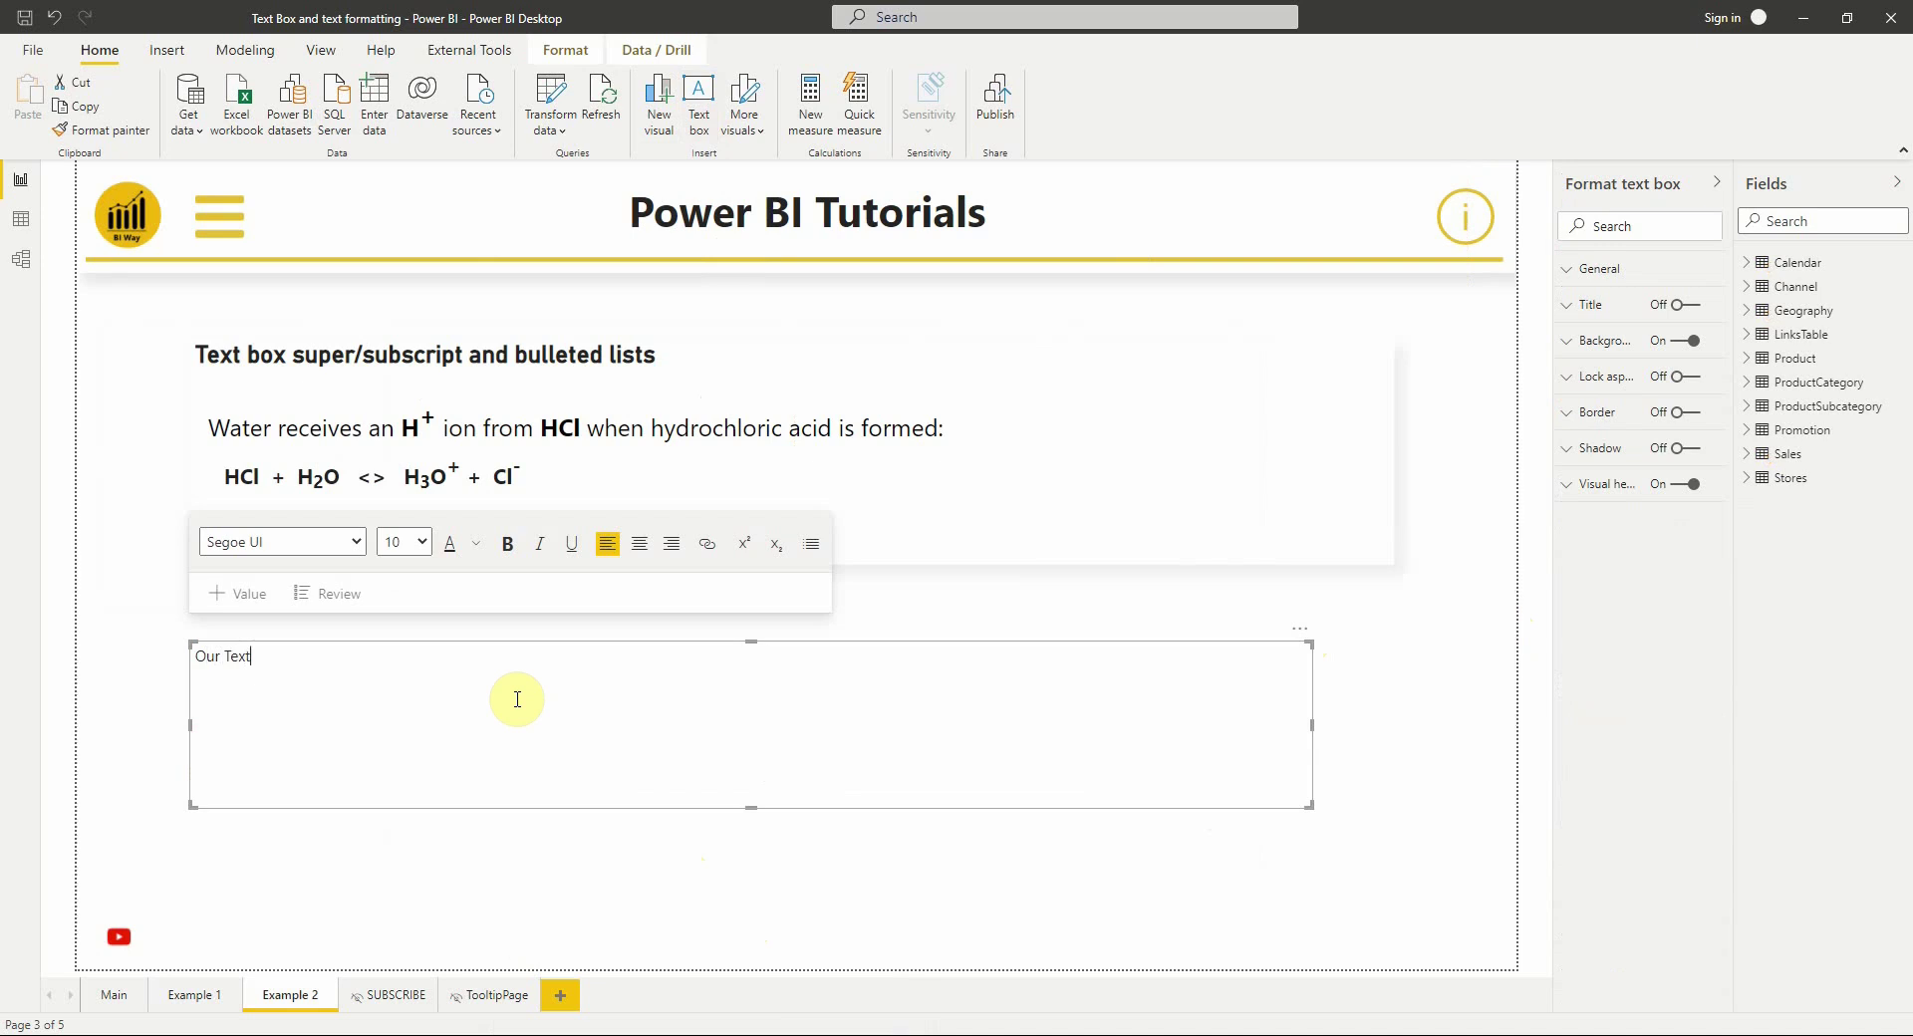
Format 'Our Text' as Cambria, size 12, left-aligned
drag(195, 655, 252, 655)
click(264, 541)
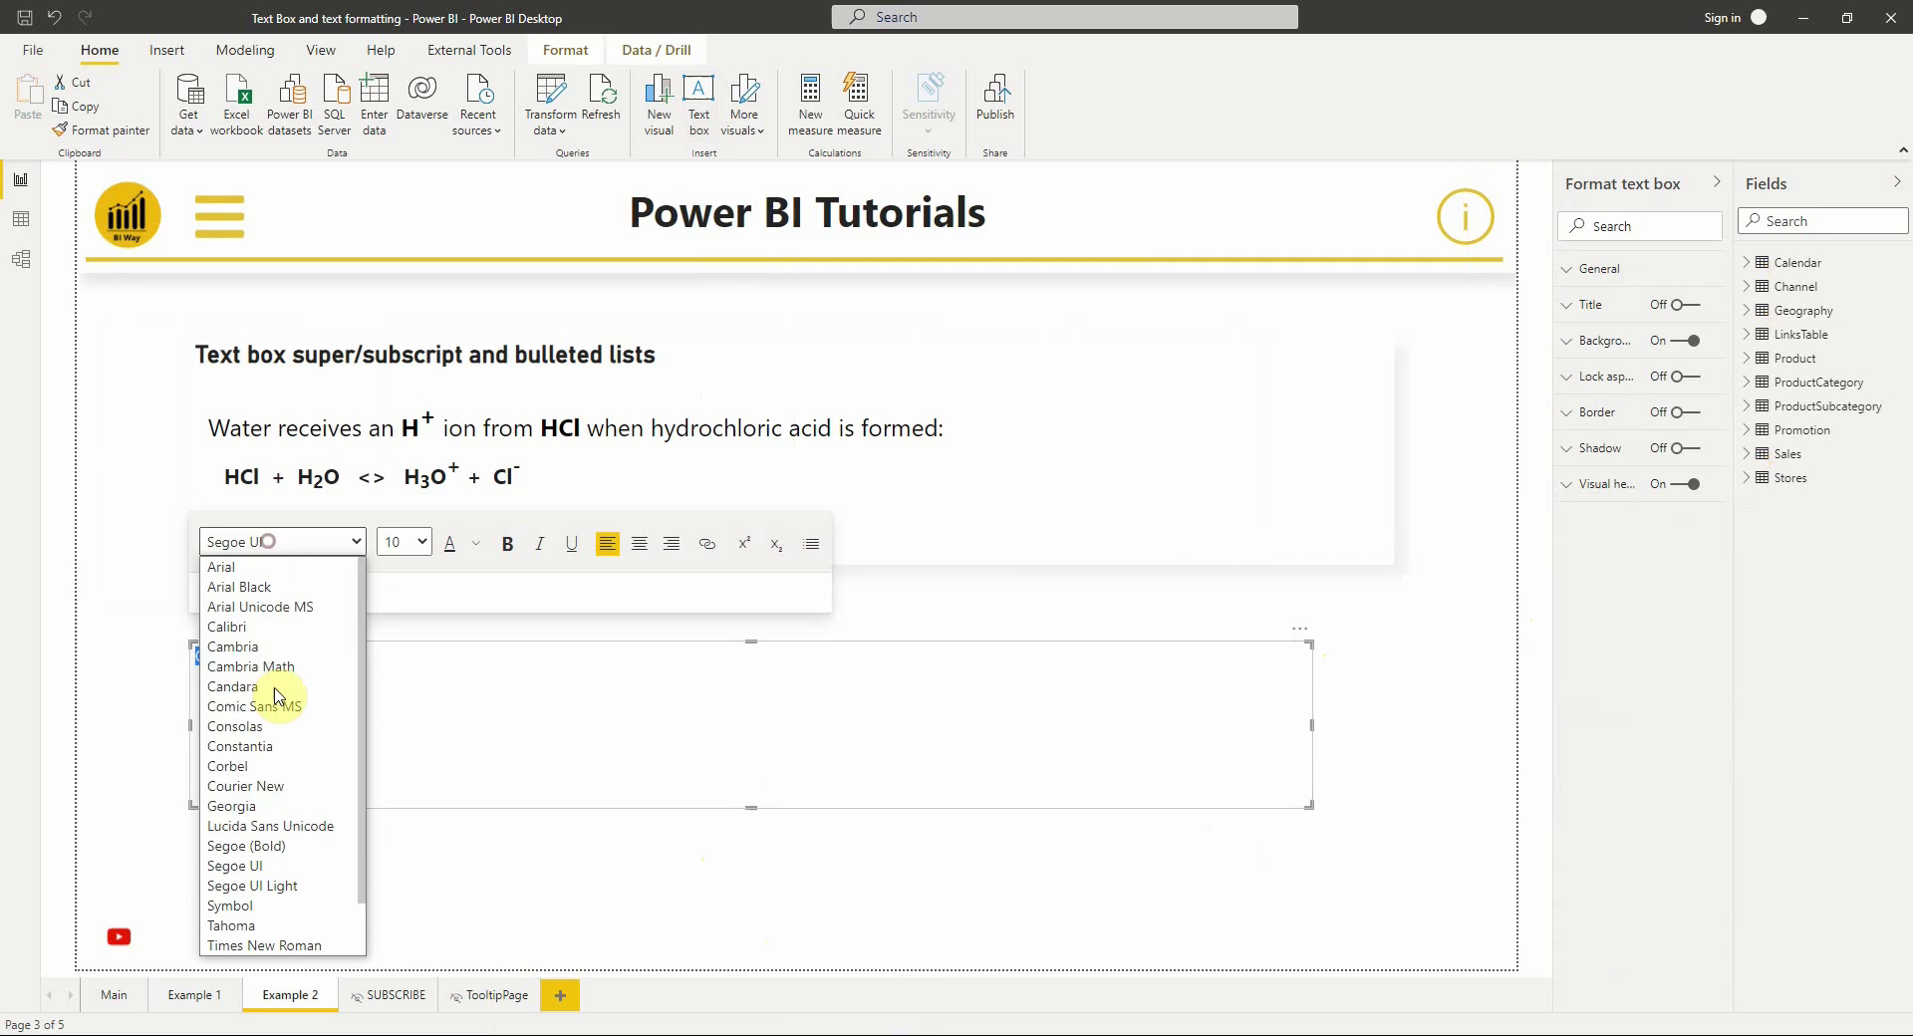
click(239, 646)
click(403, 542)
click(399, 668)
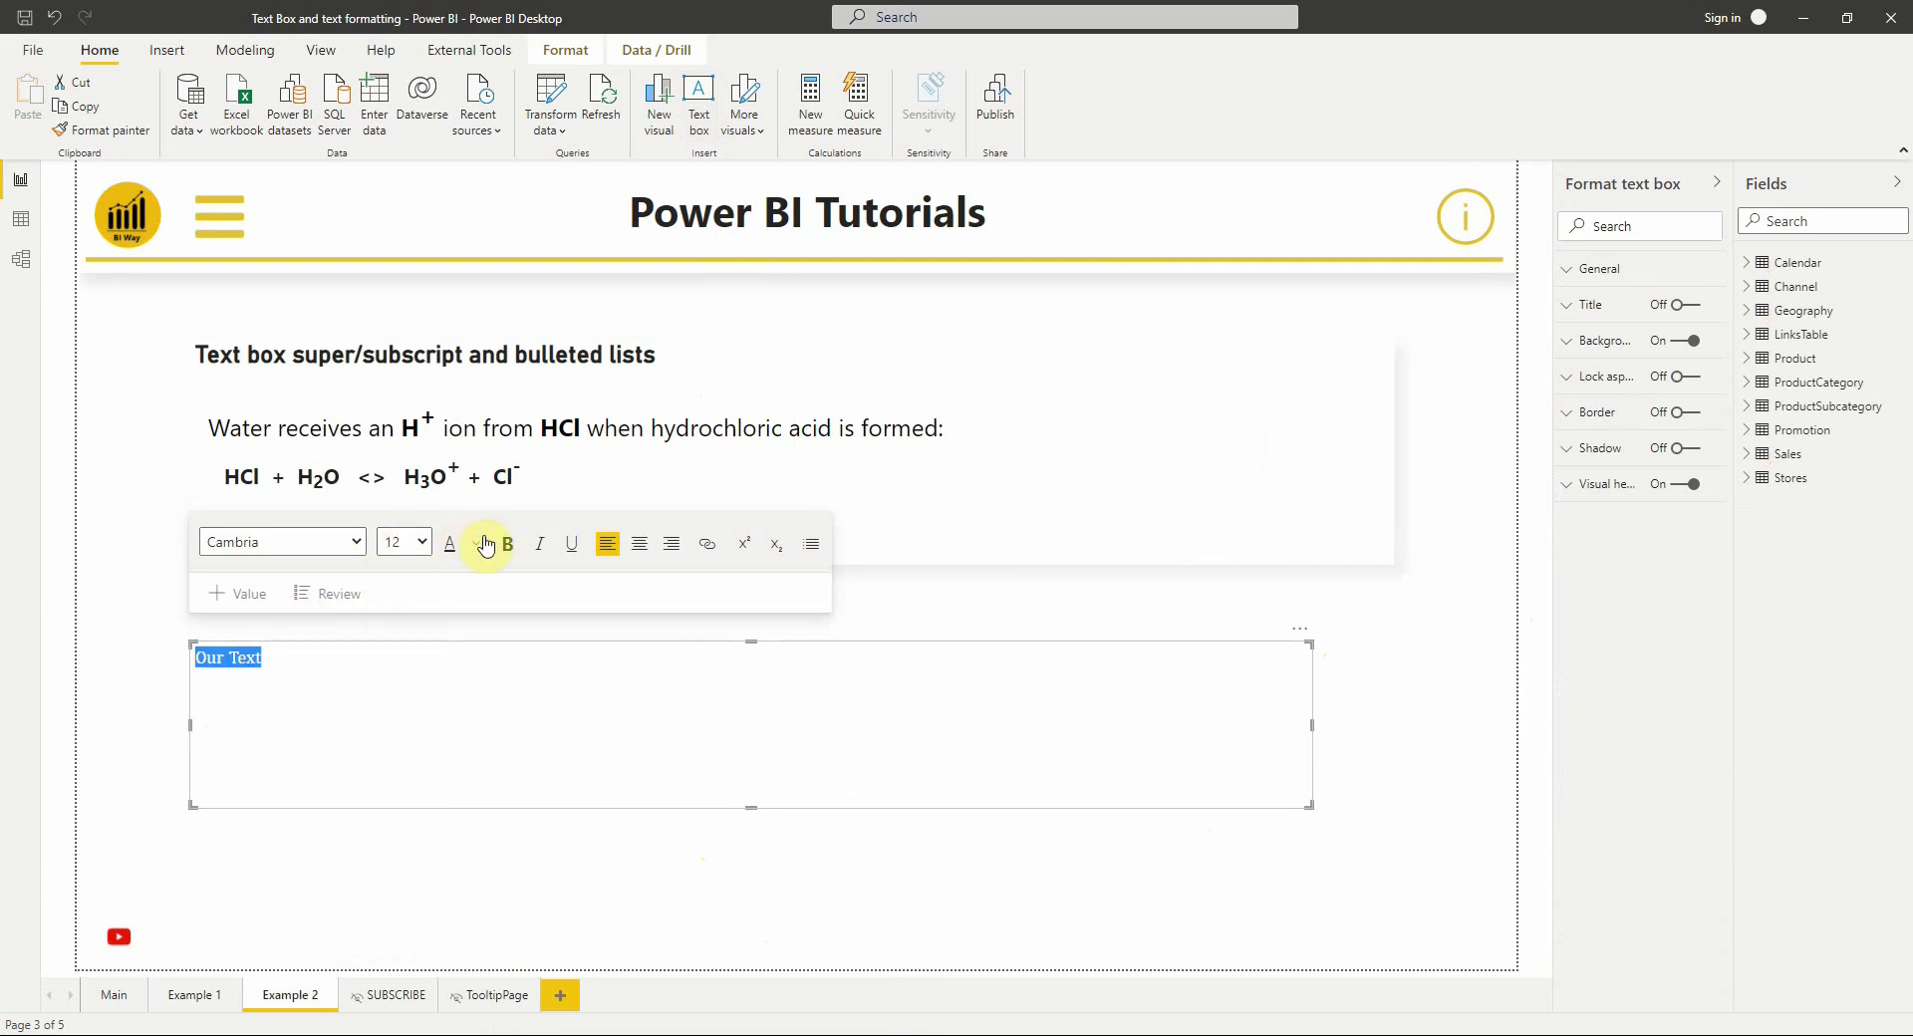
click(641, 545)
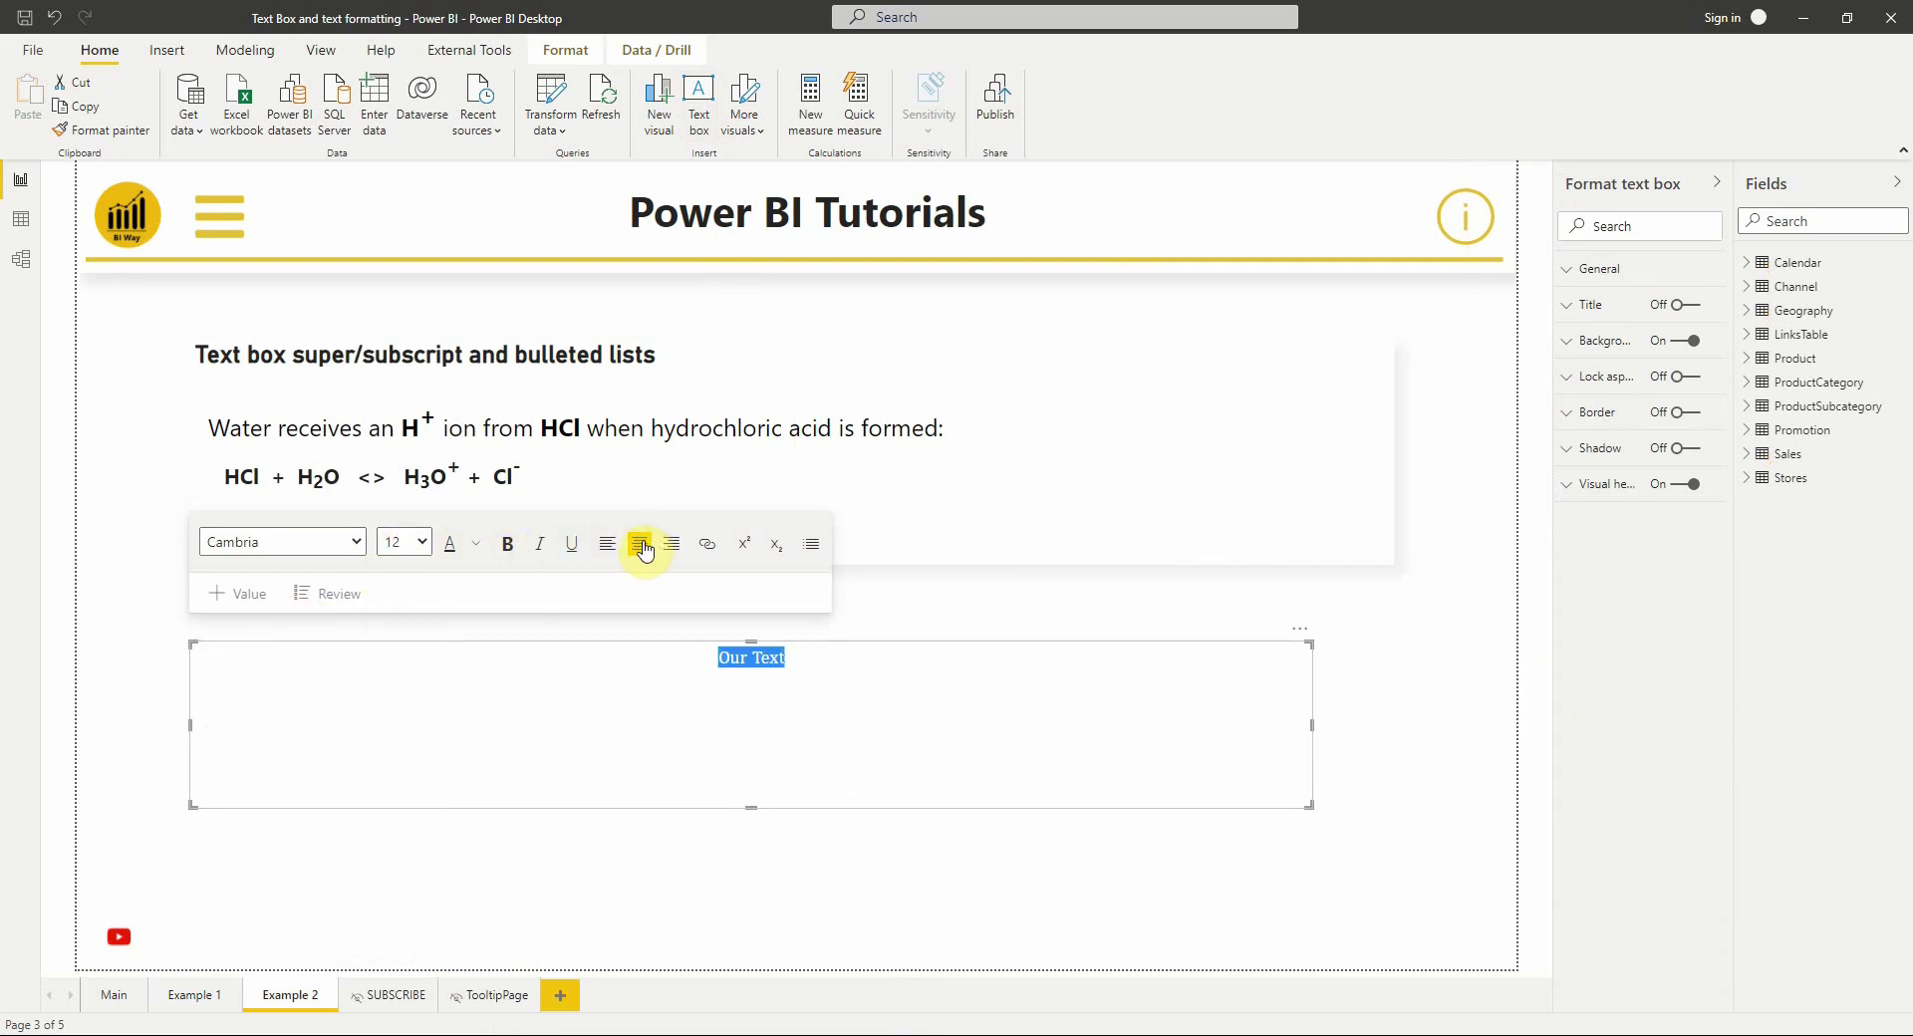
click(607, 543)
click(370, 670)
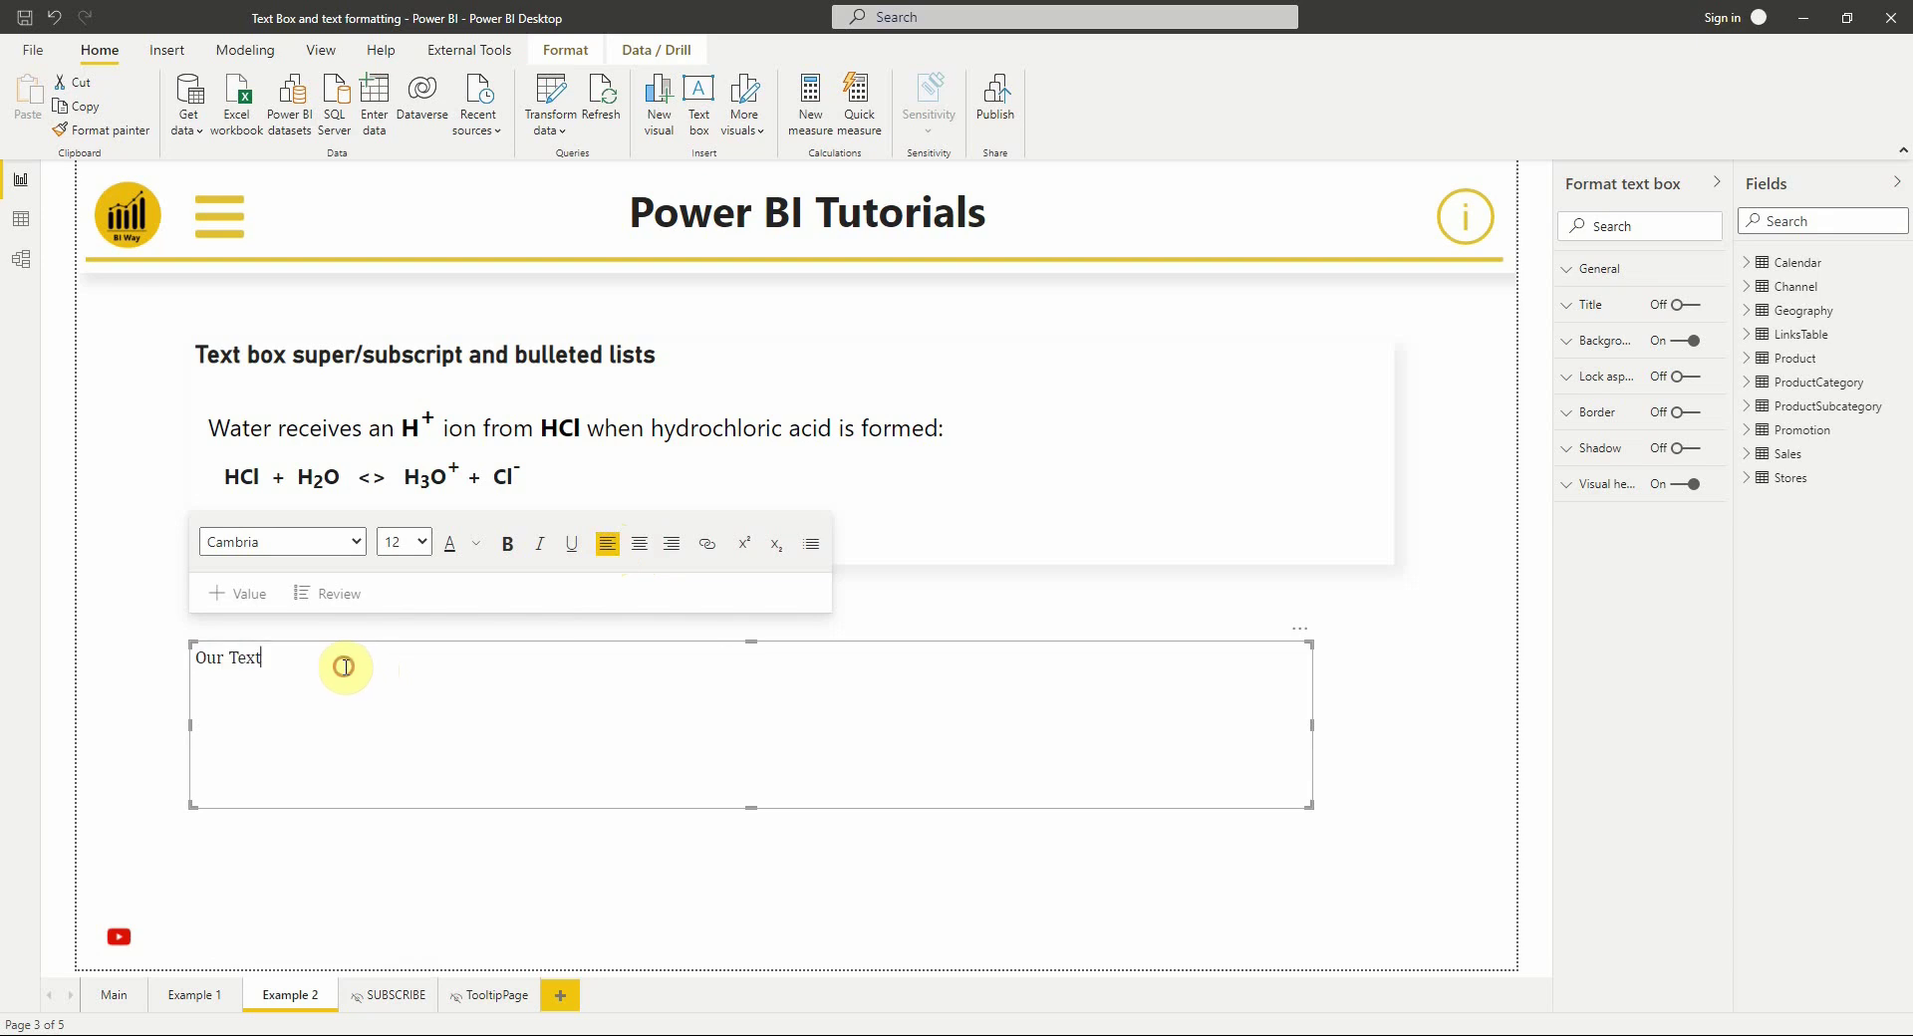
Make 'Element 1' and 'Element 2' a size-16 bulleted list beneath Our Text
click(744, 547)
drag(276, 720, 204, 697)
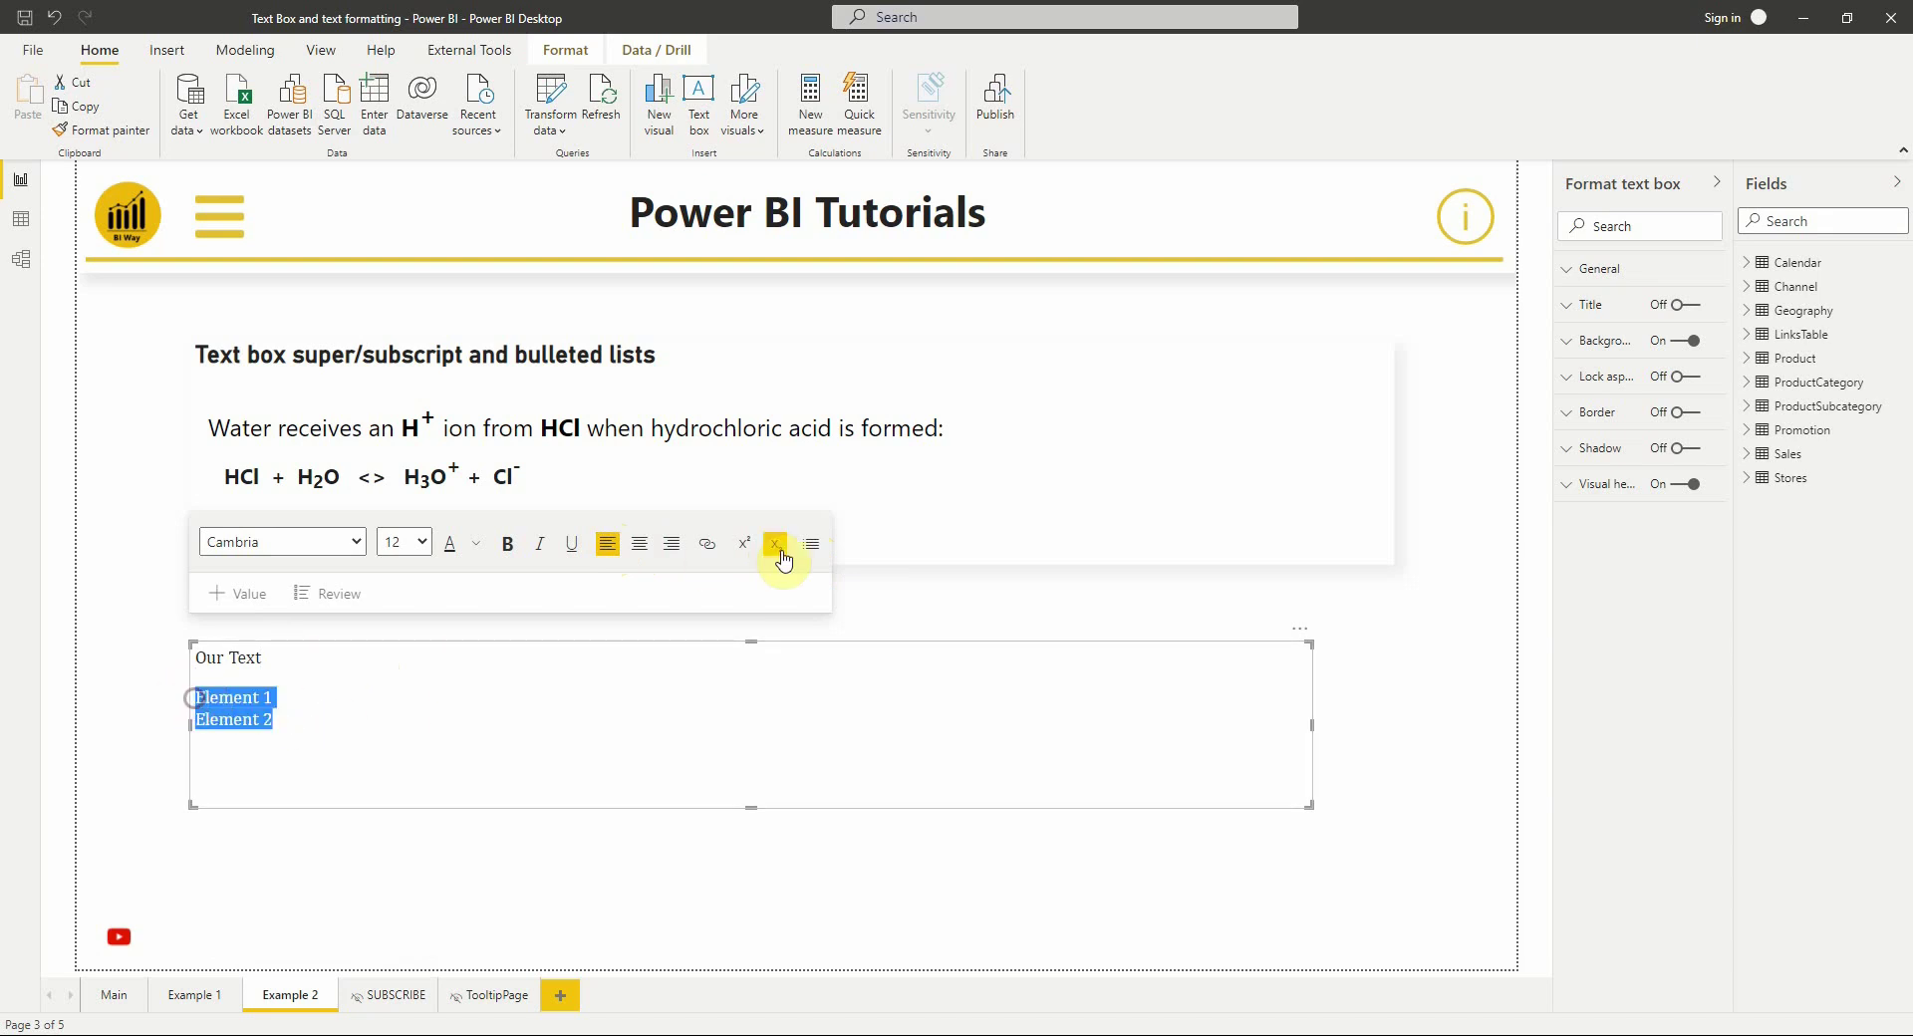
click(811, 542)
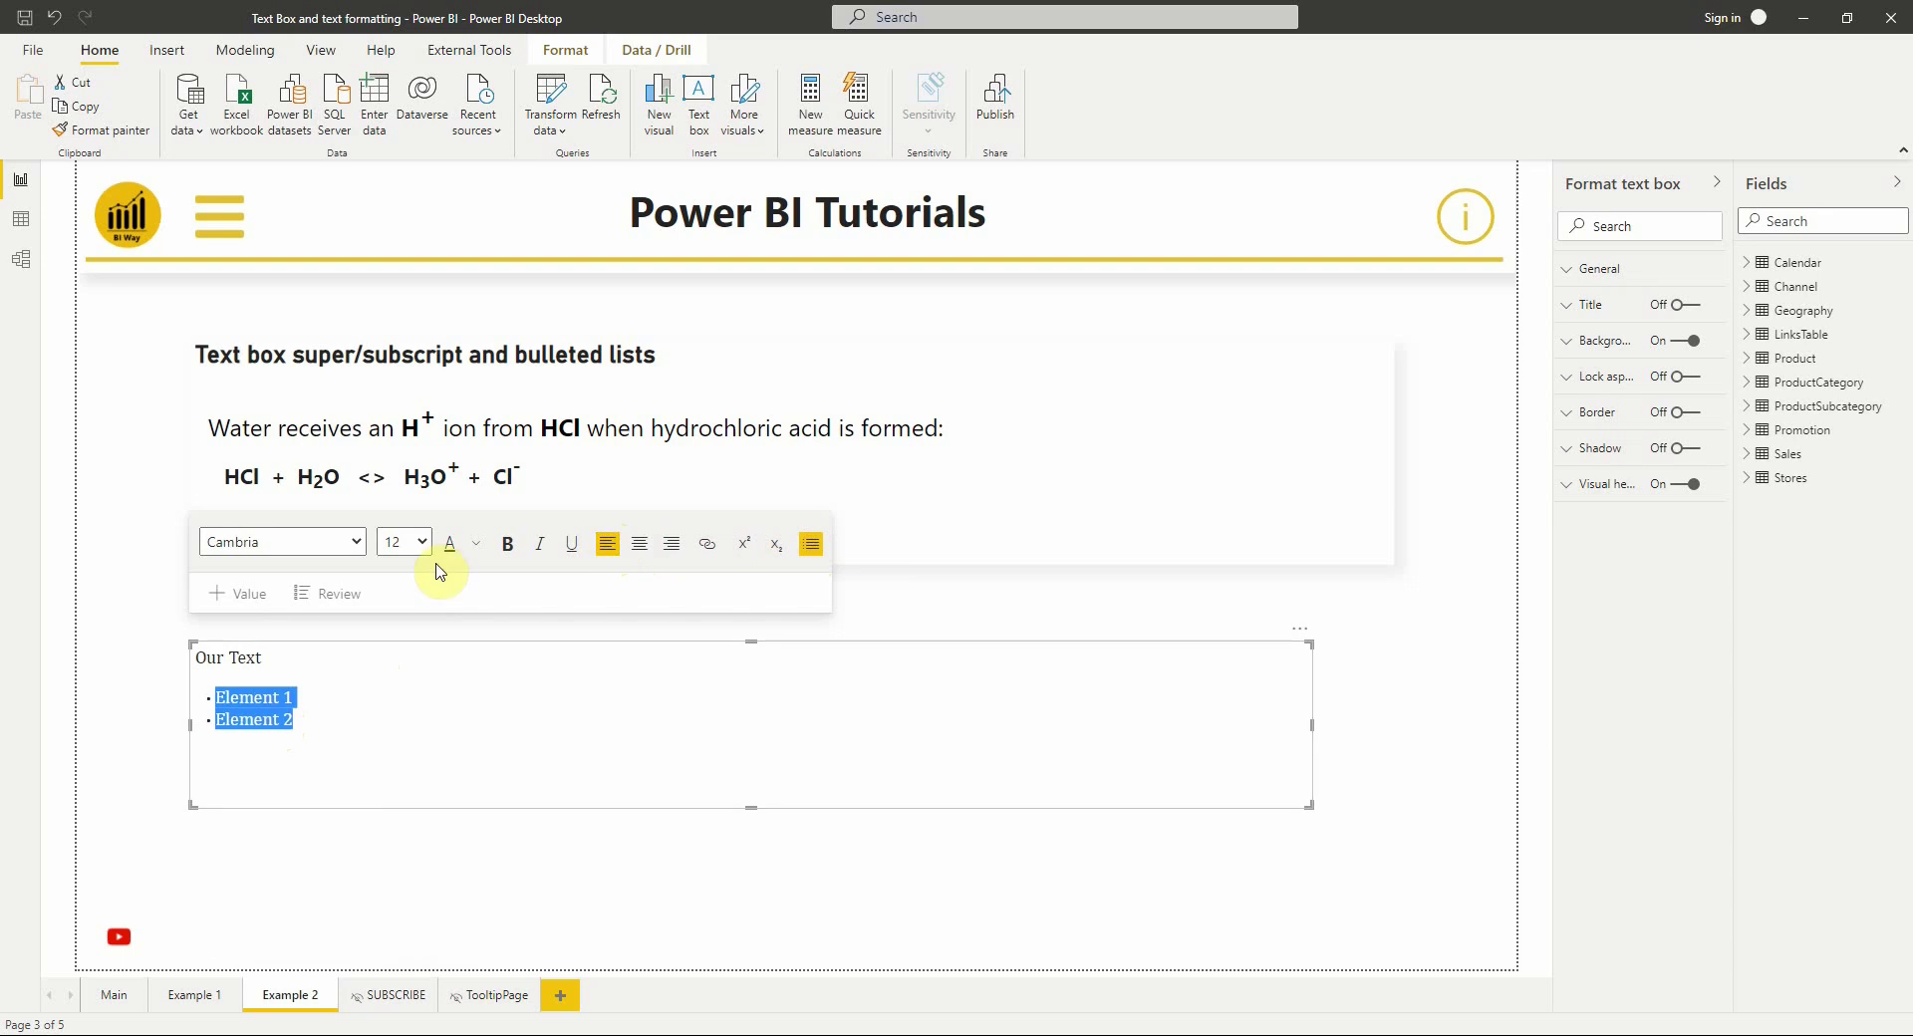
click(416, 542)
click(403, 725)
click(399, 729)
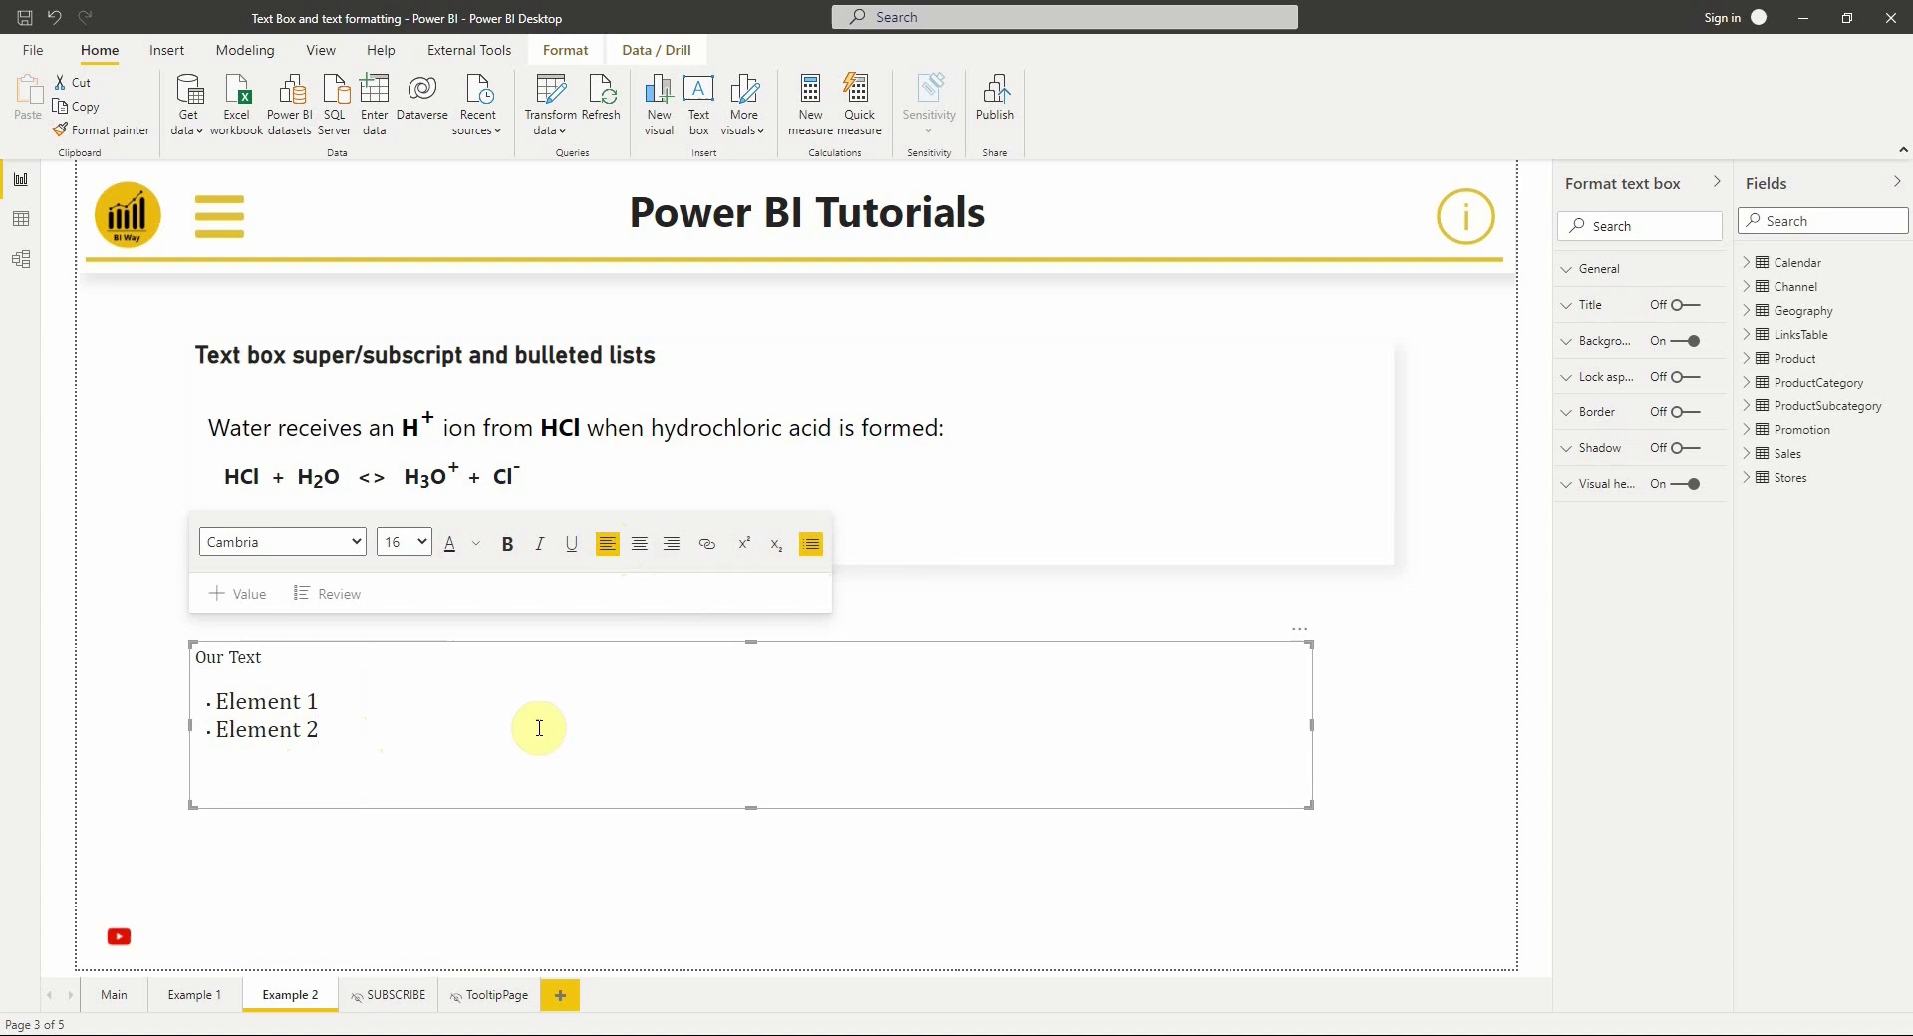
Add x² to the text box with a size-12 superscript 2
click(826, 849)
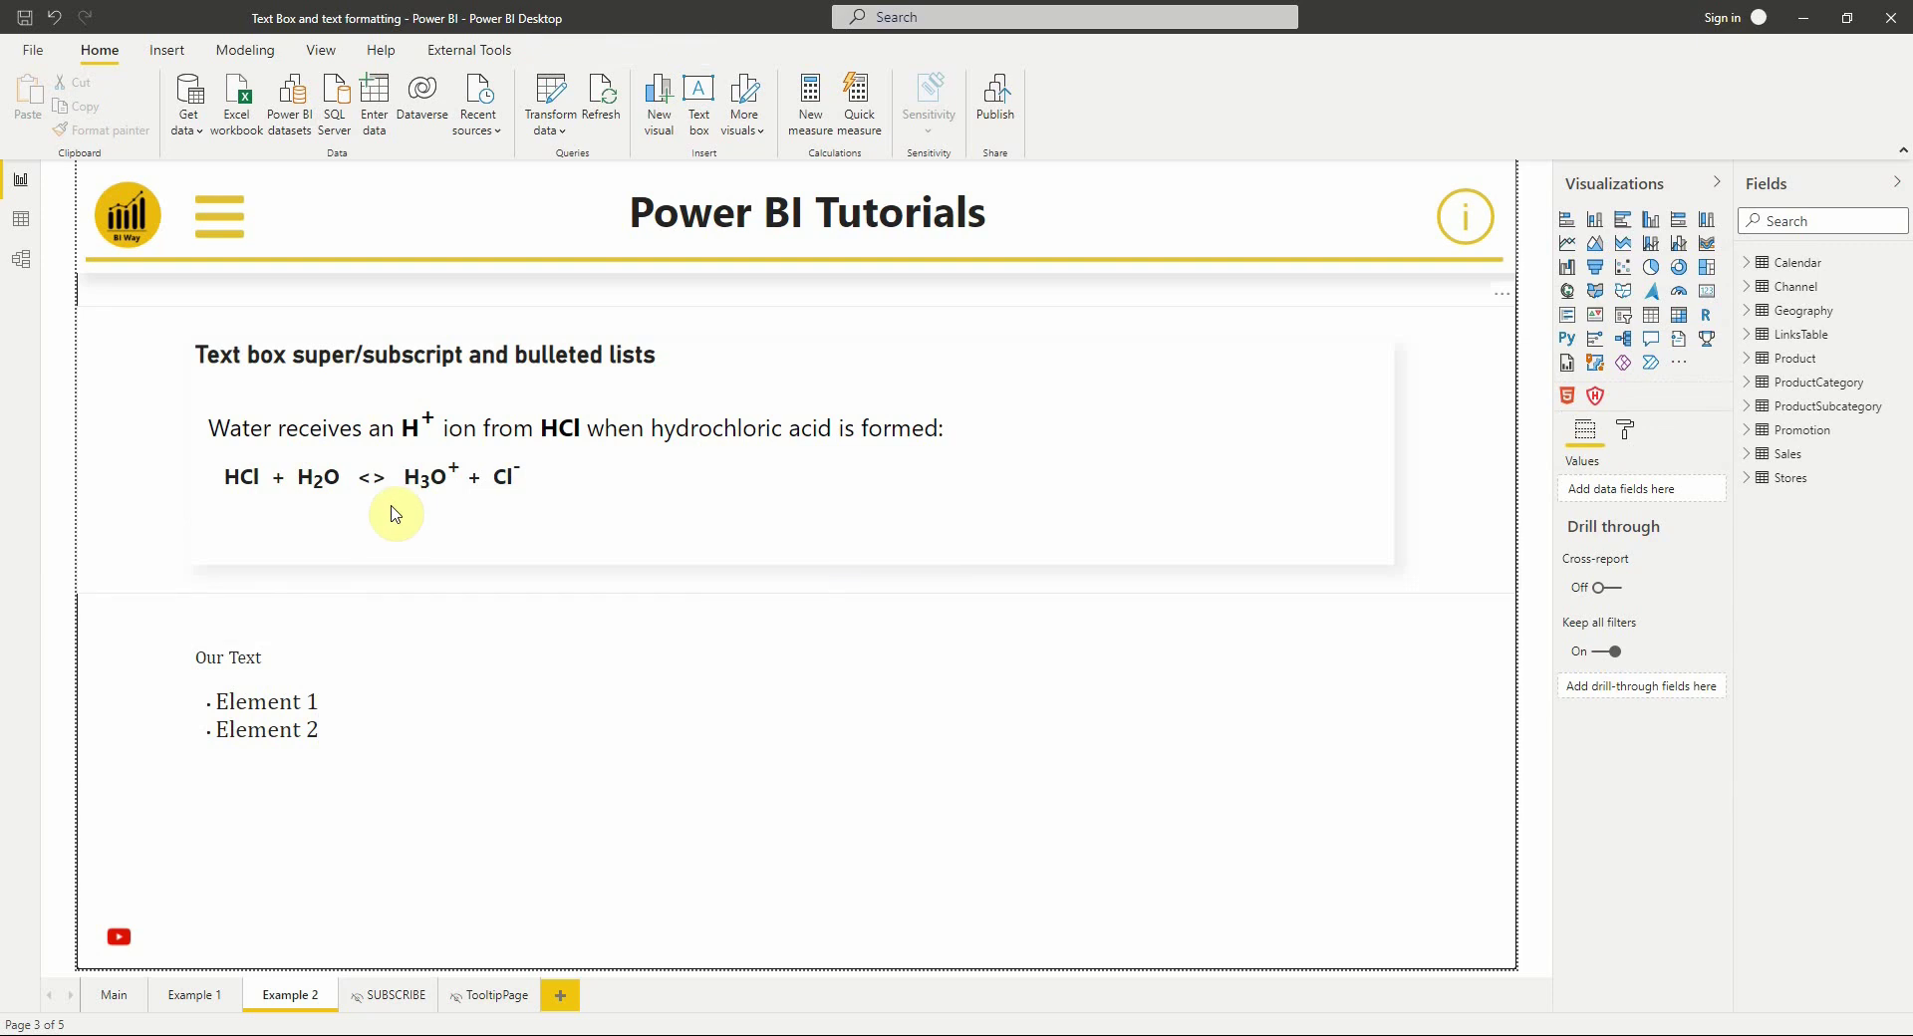
click(376, 755)
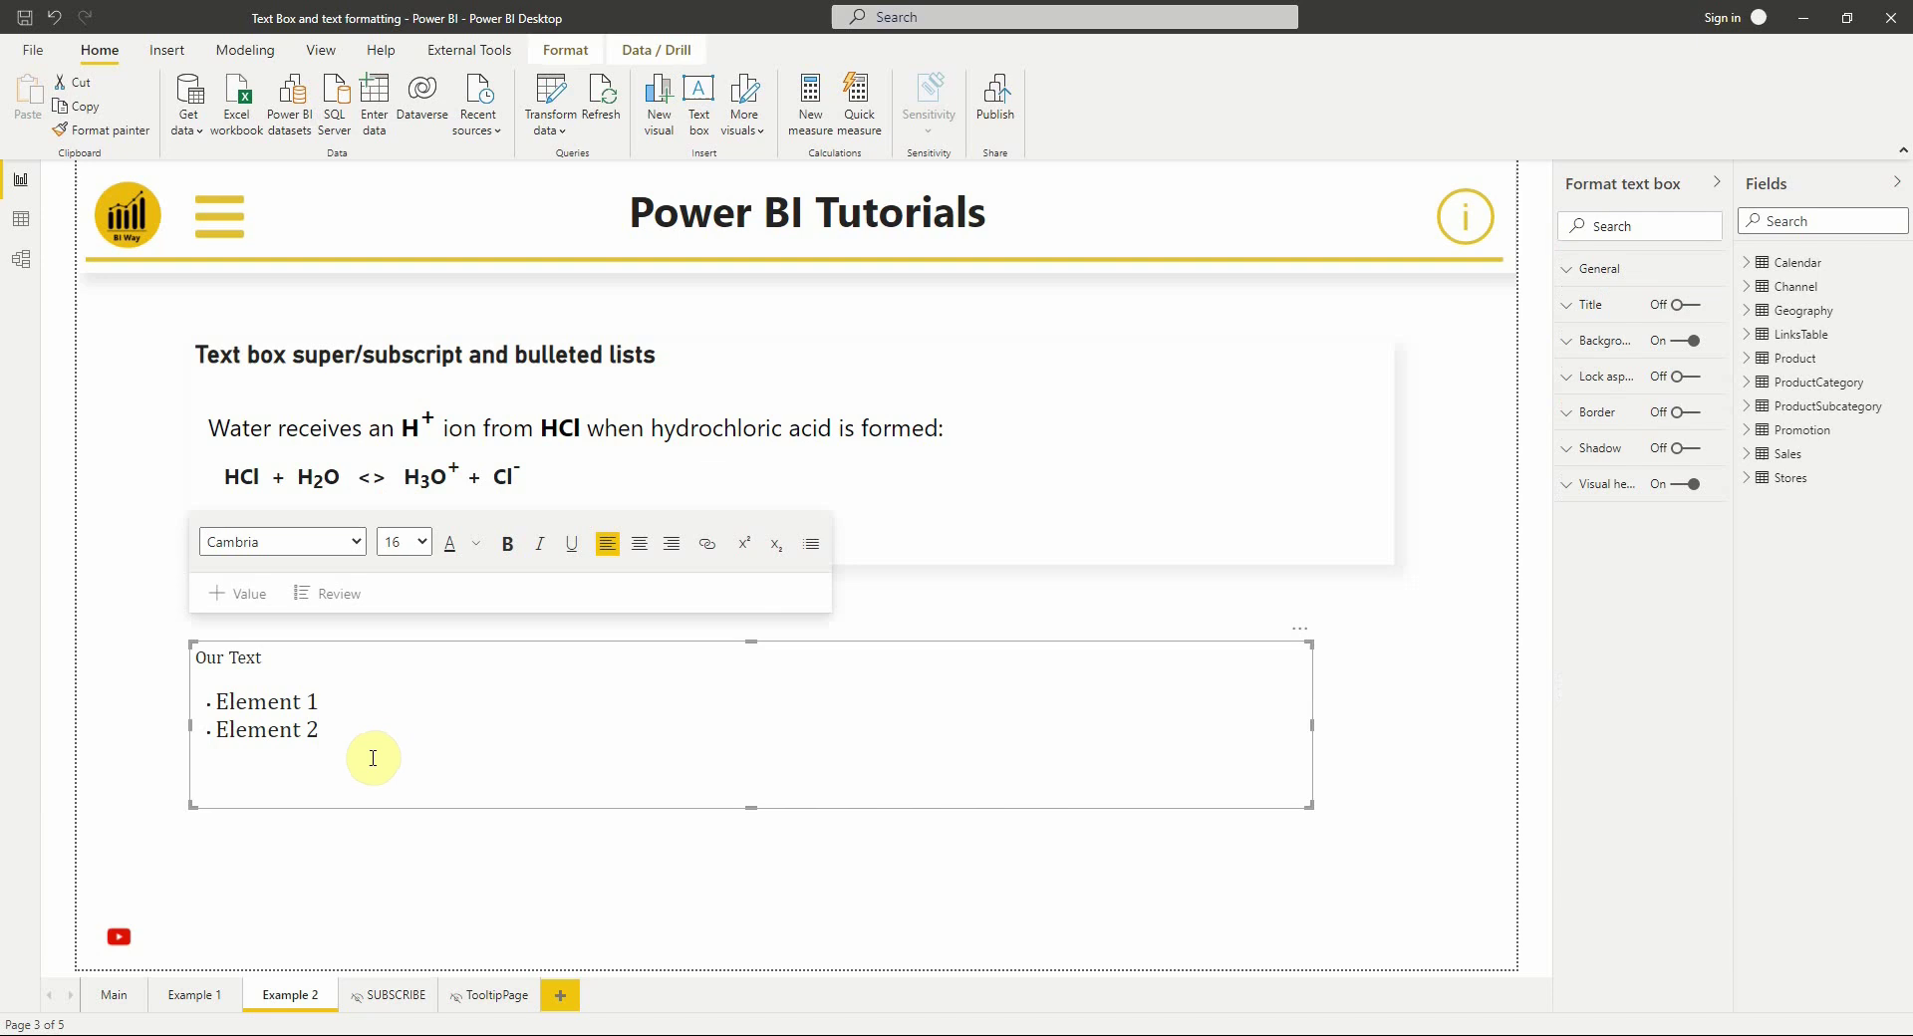
click(746, 546)
text(2)
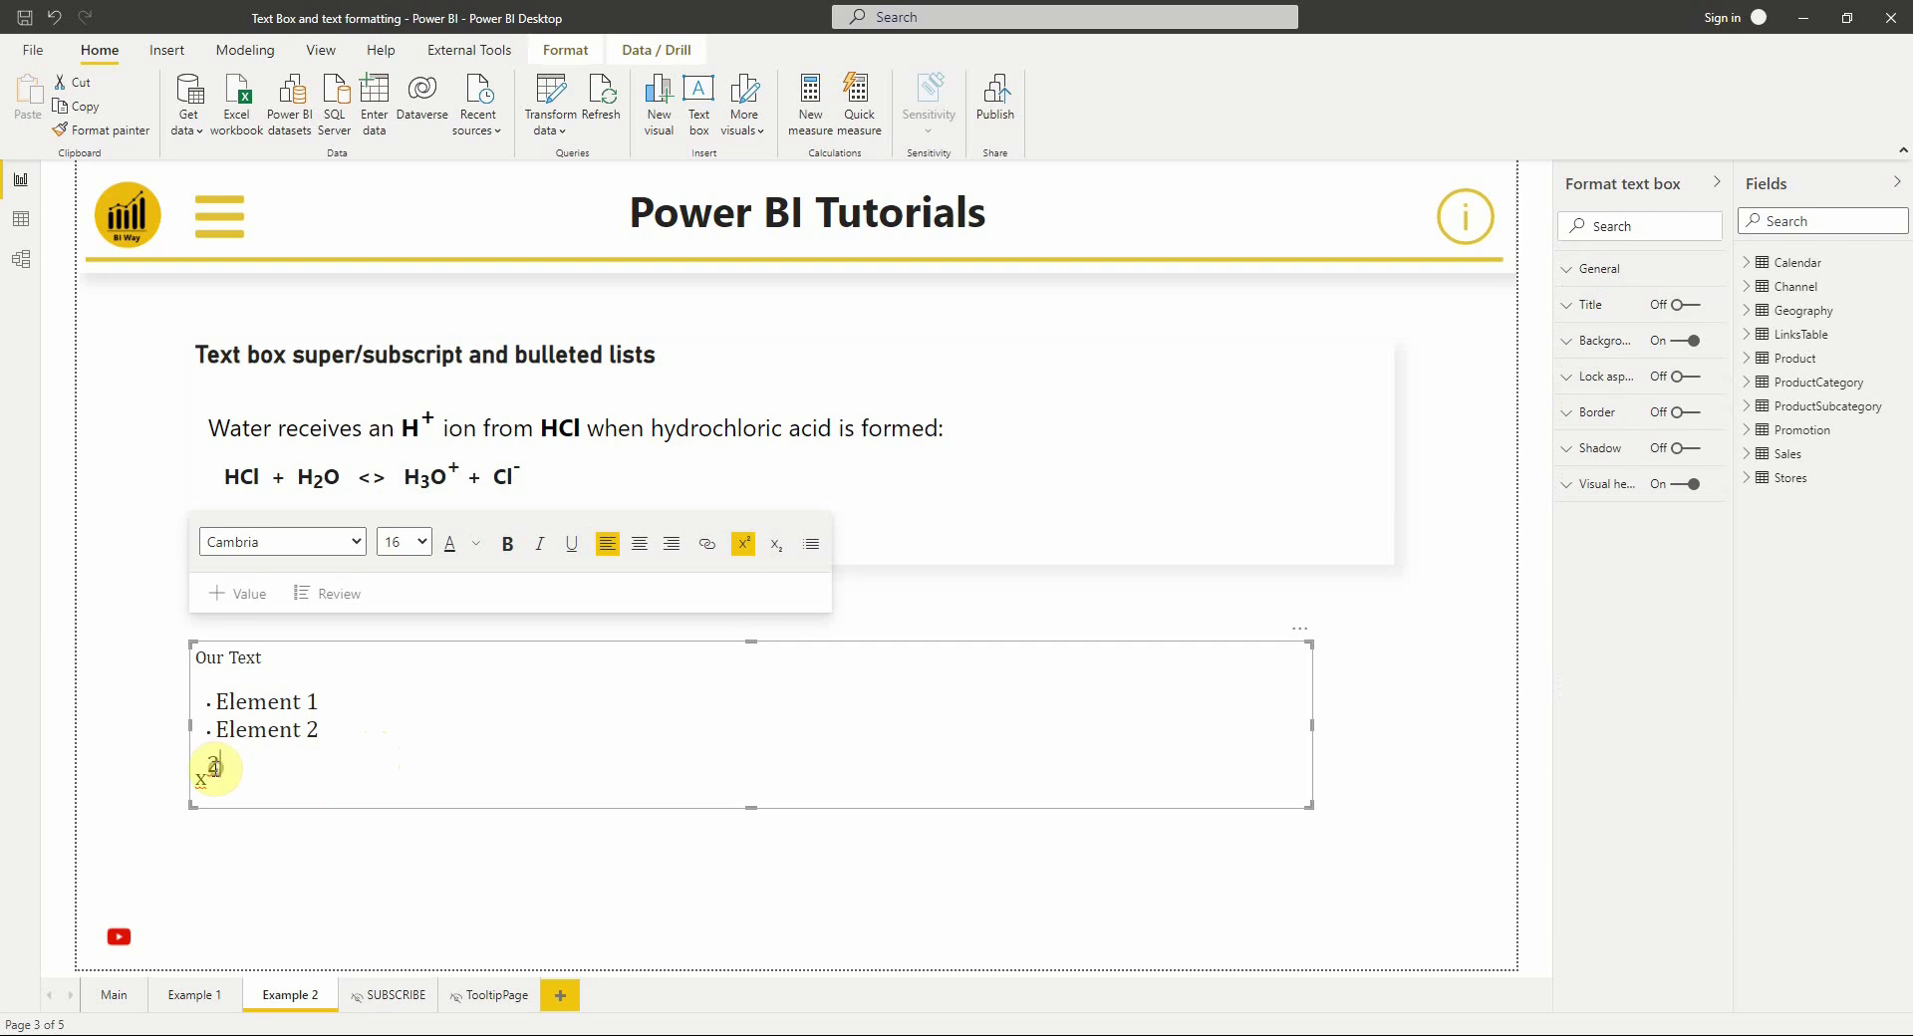
click(422, 542)
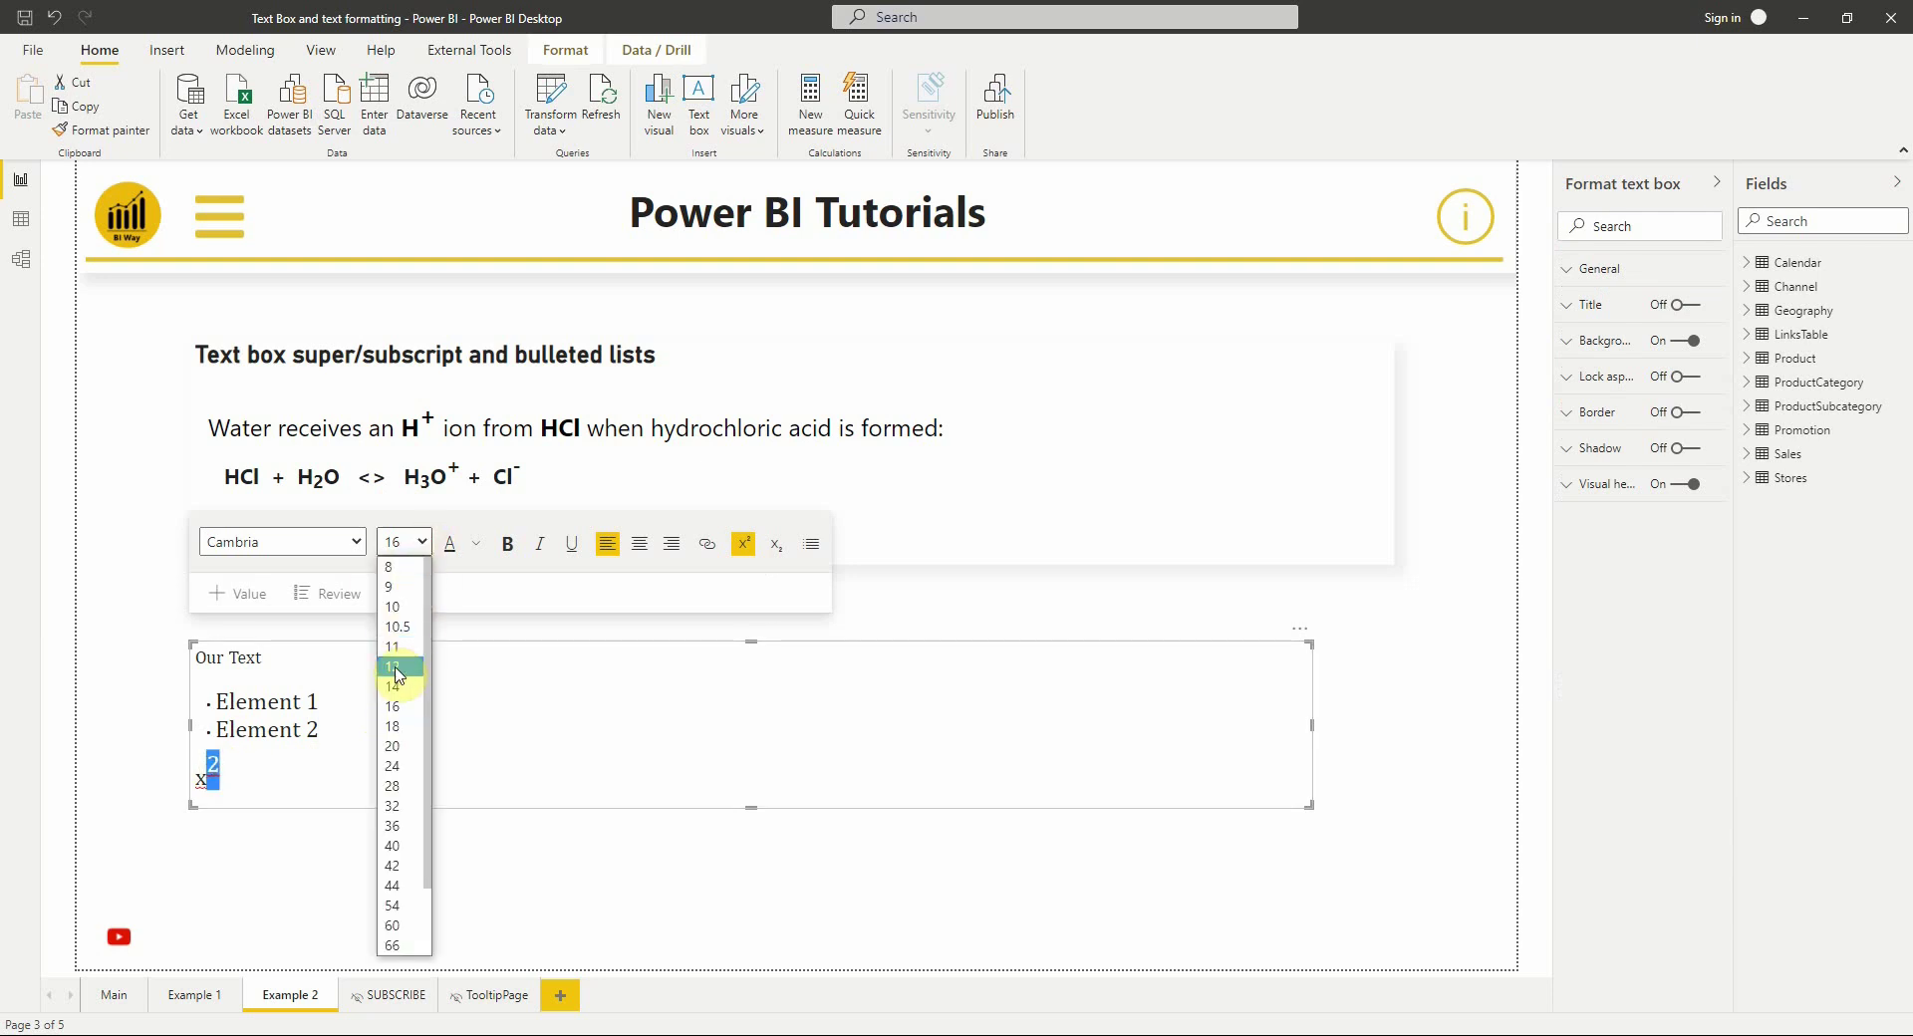
click(397, 670)
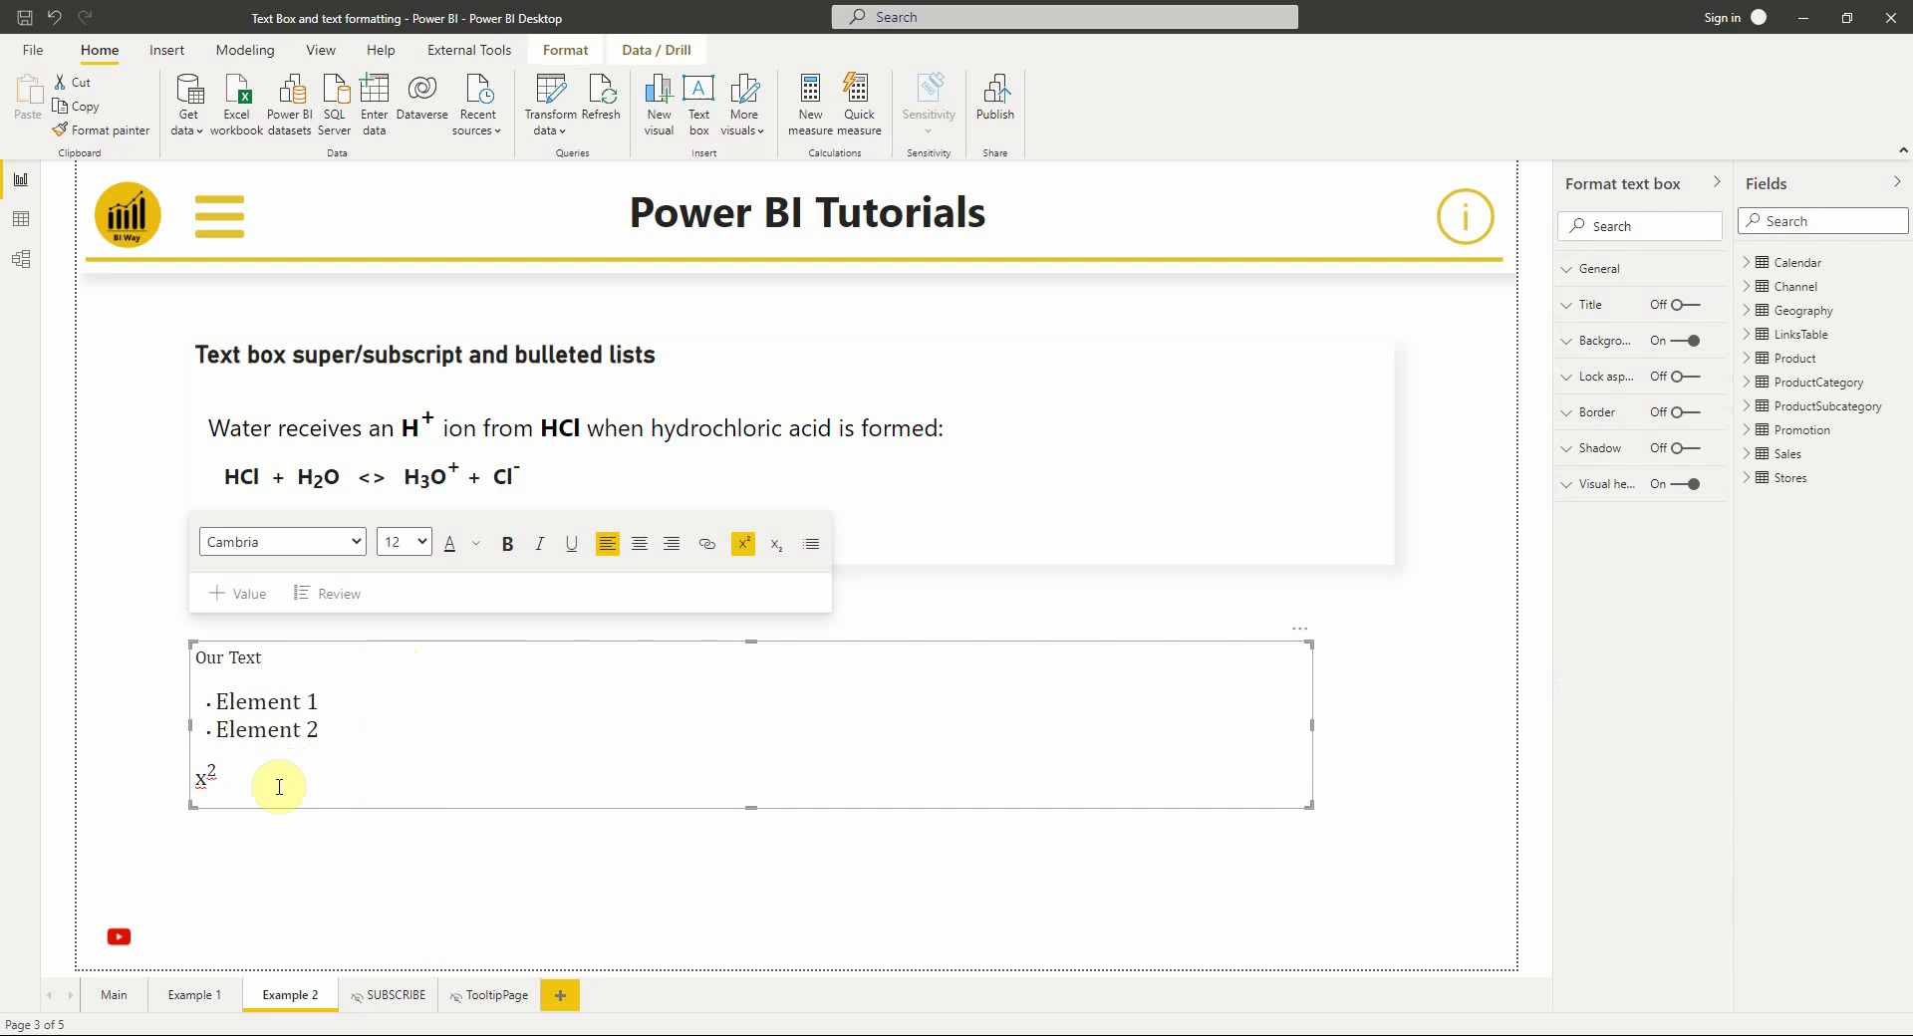
click(743, 543)
Add H₂O after x², with the 2 in subscript
click(776, 544)
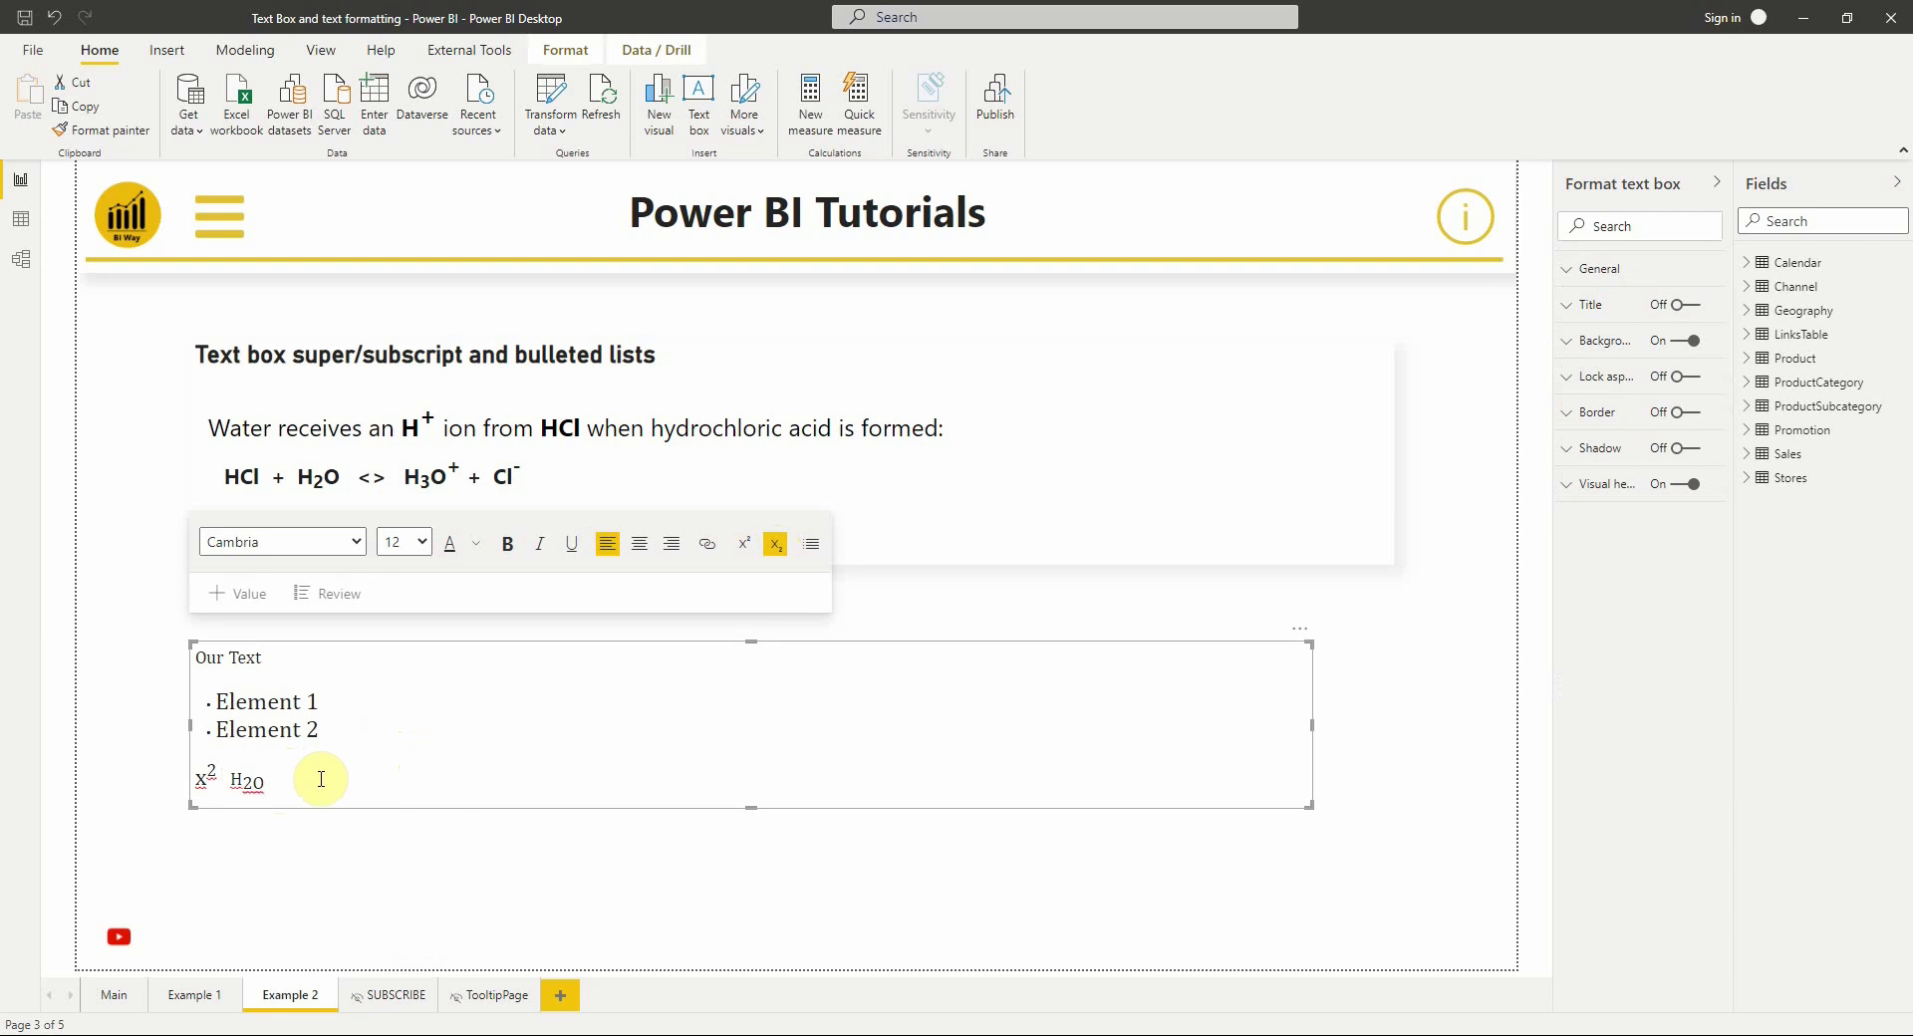
key(BackSpace)
click(775, 544)
text(O)
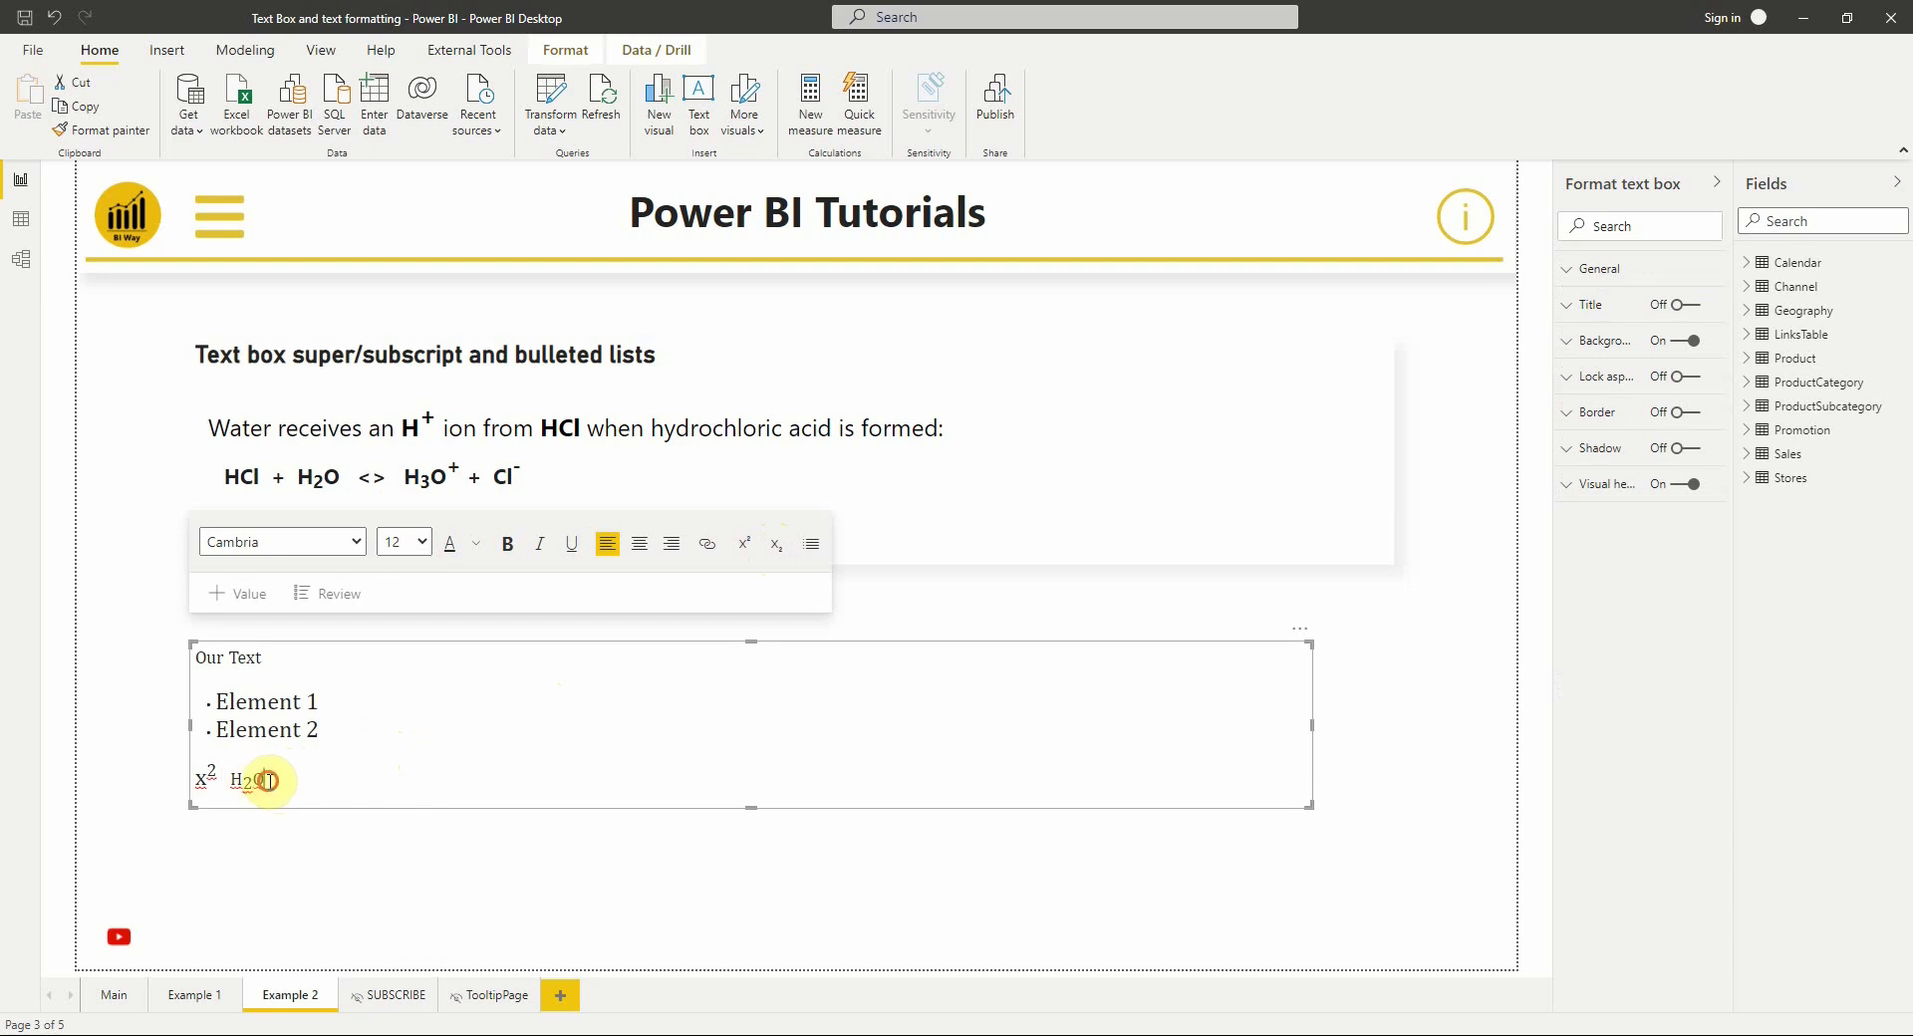
drag(267, 779, 193, 784)
click(338, 775)
Deselect the text box and go to the SUBSCRIBE report page
click(468, 877)
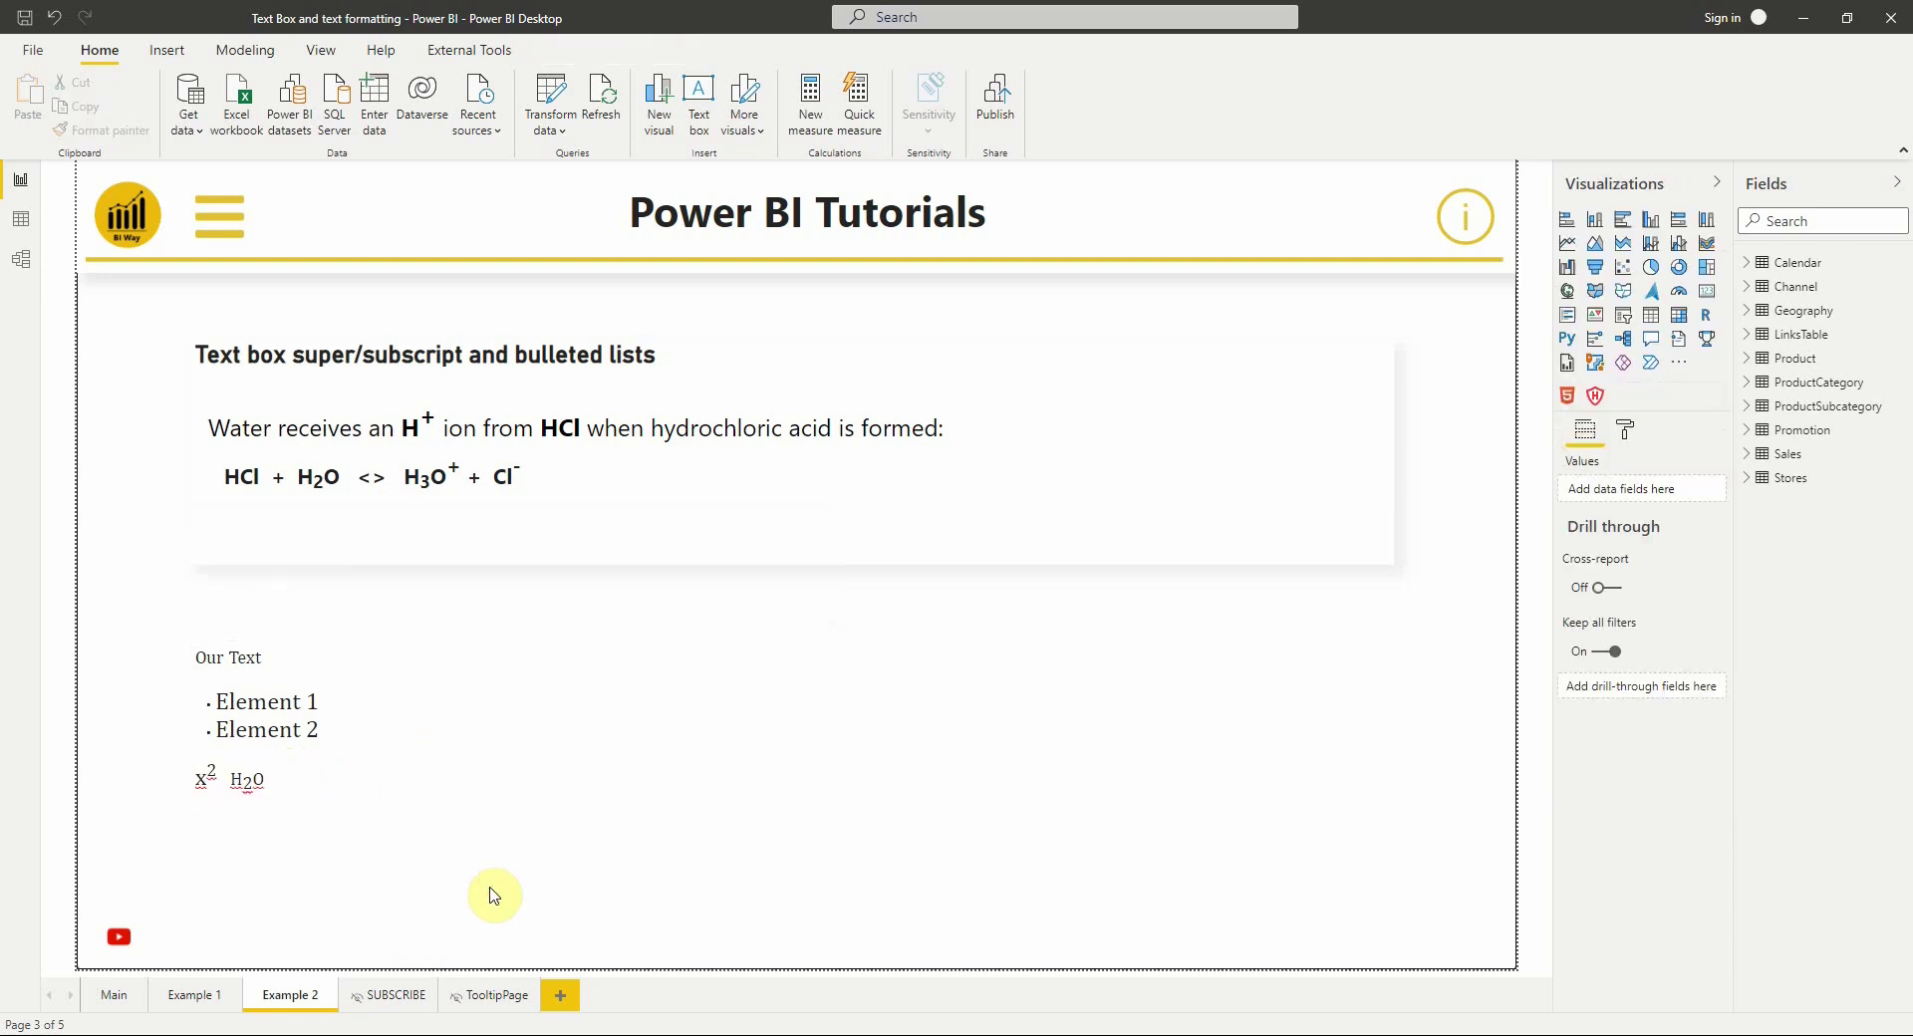
click(391, 994)
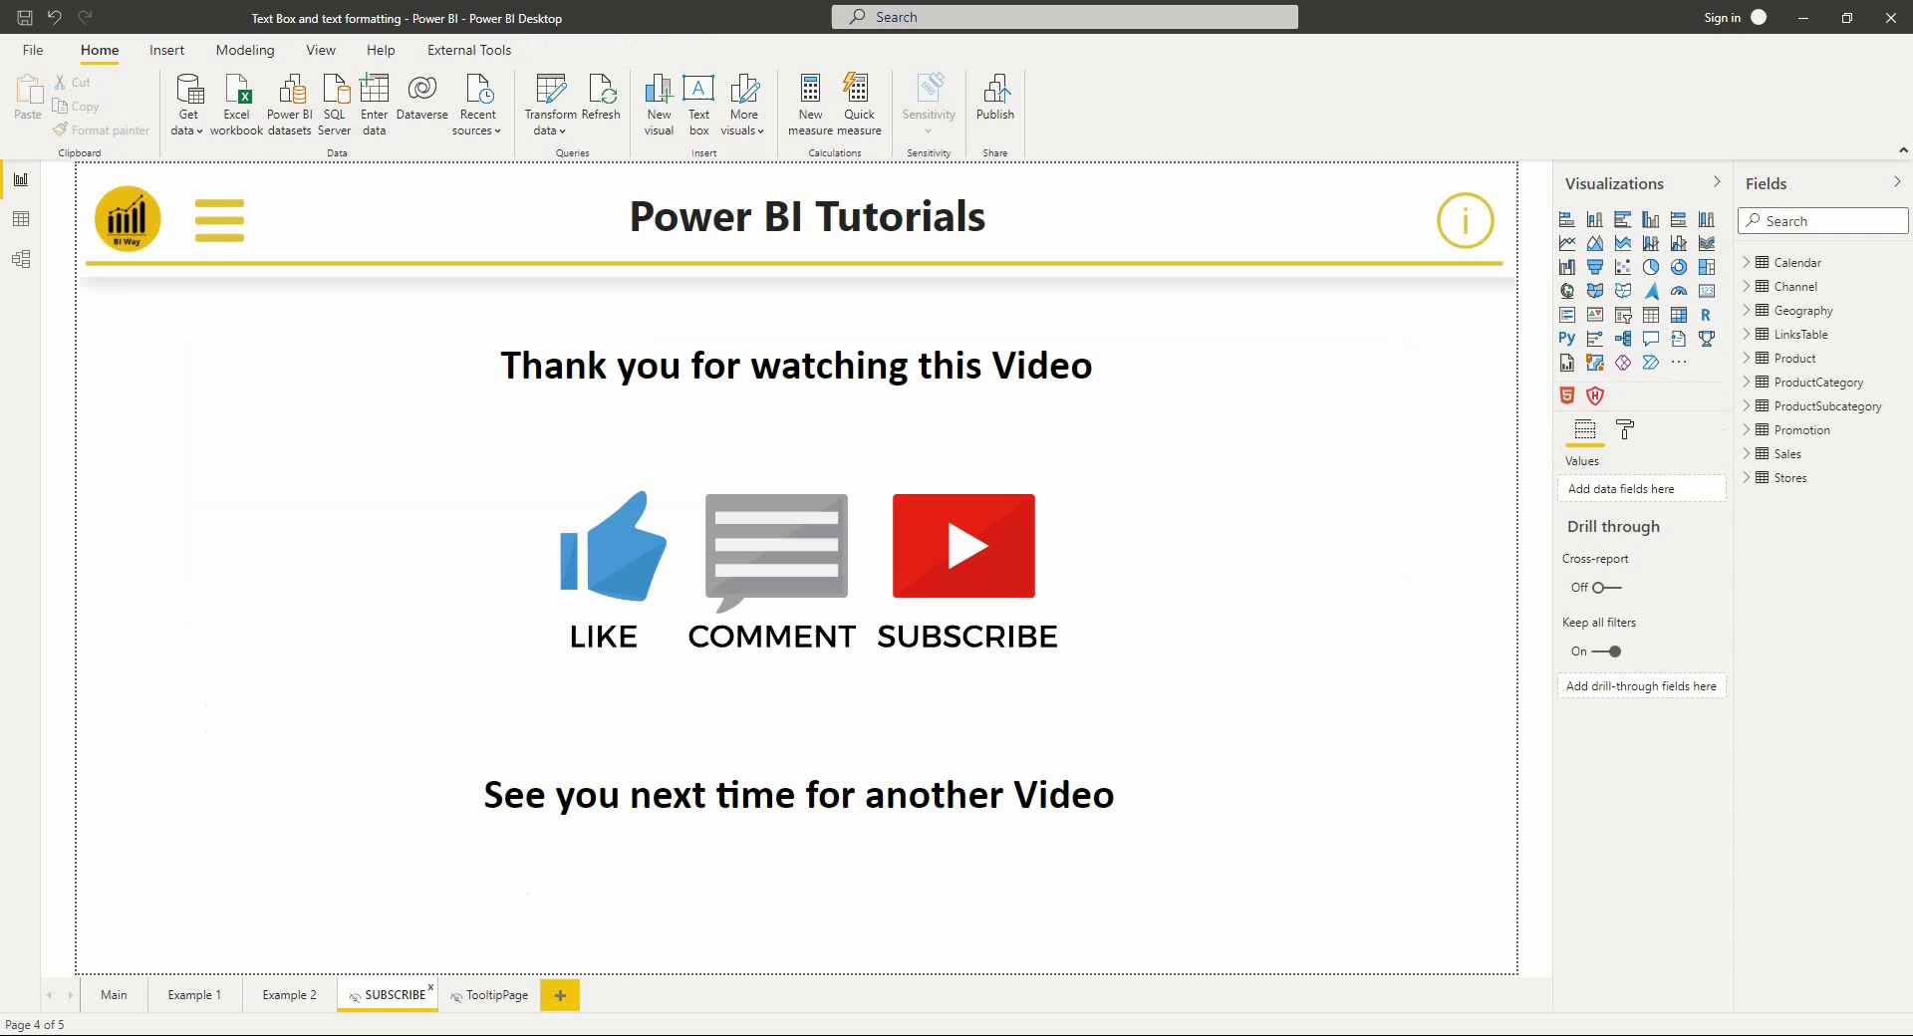